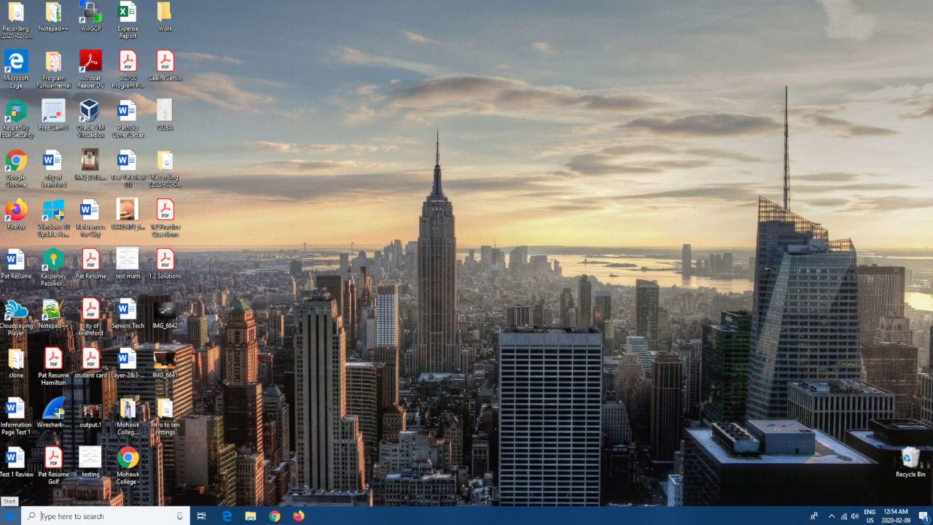
- Open the Display page of the Windows system settings
click(9, 515)
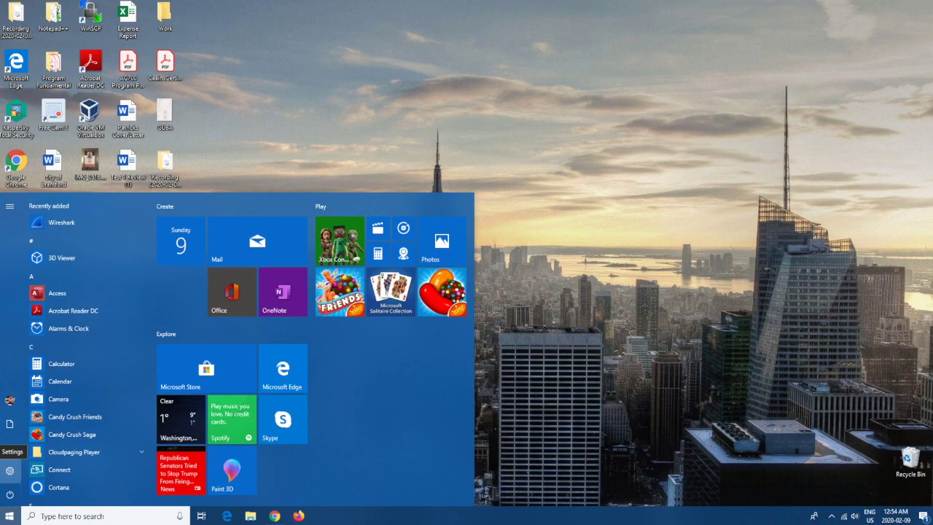
click(10, 470)
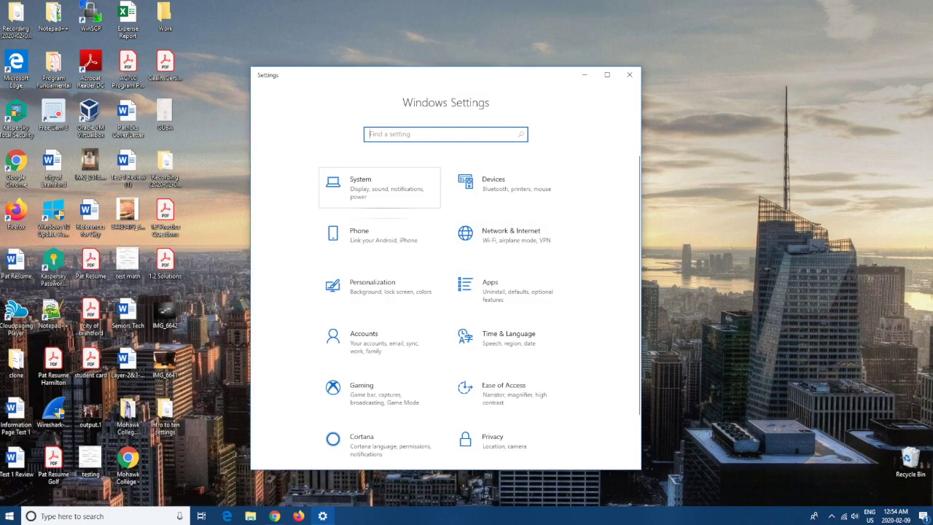
click(379, 187)
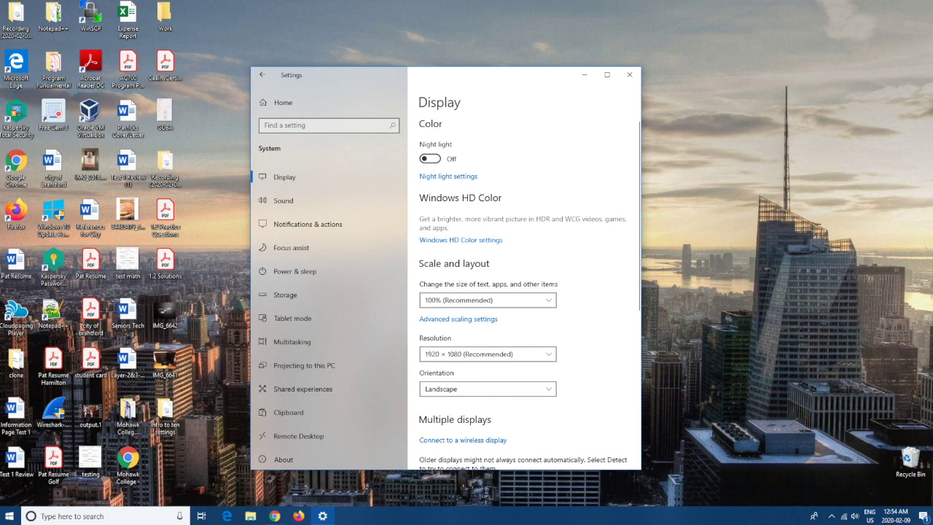
- Set the size of text, apps, and other items to 125%
click(488, 299)
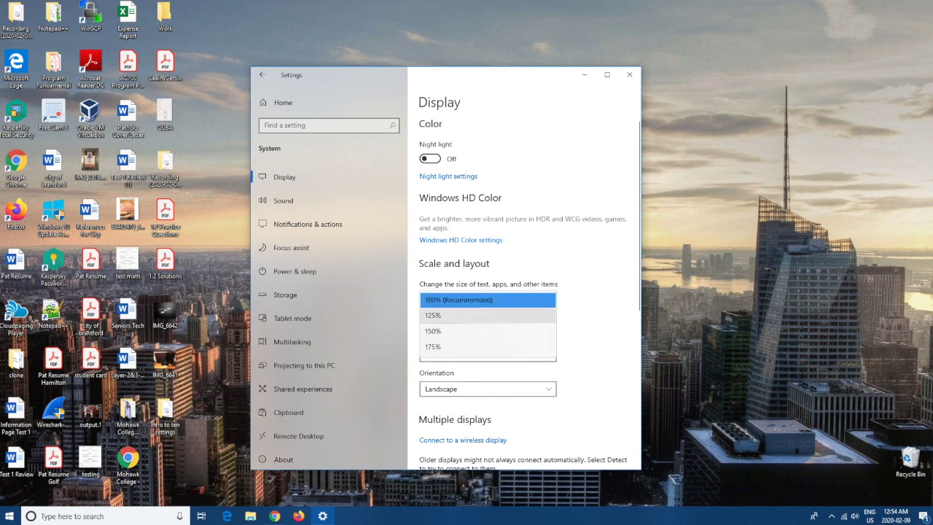
click(487, 300)
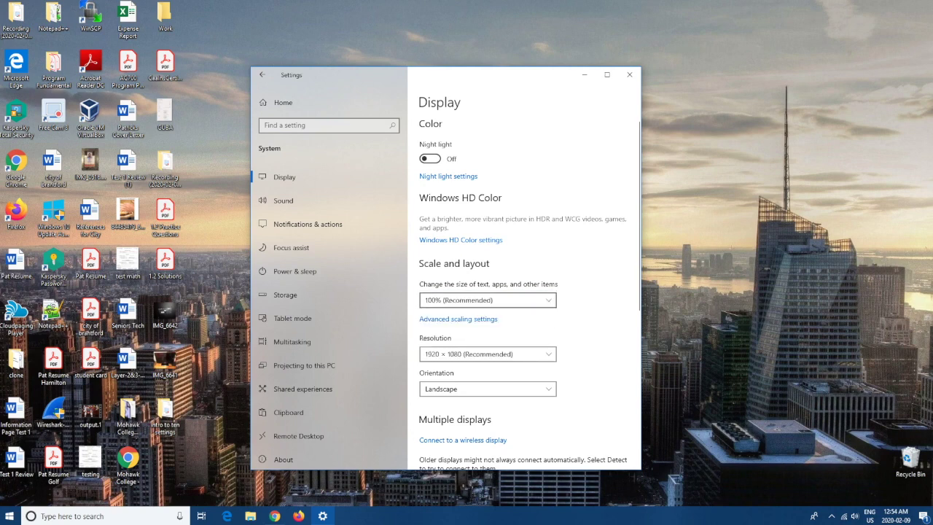
click(488, 300)
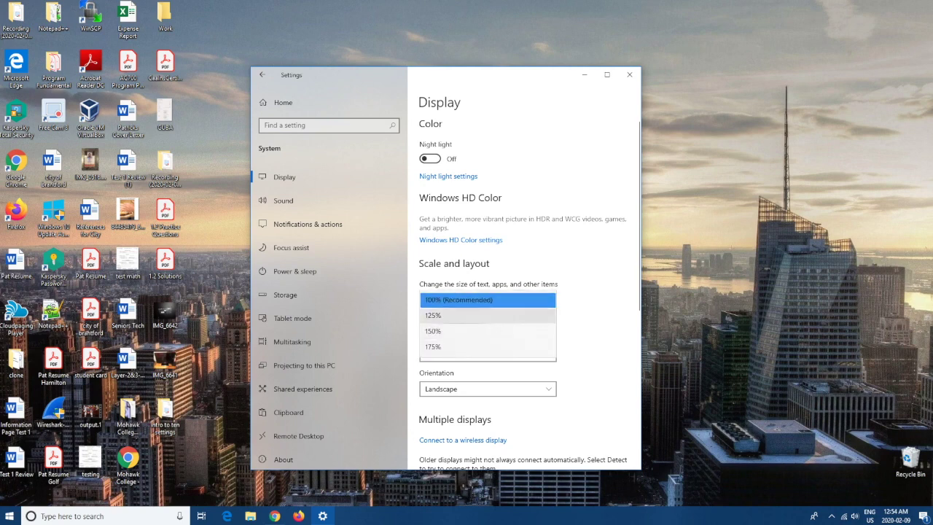
click(432, 314)
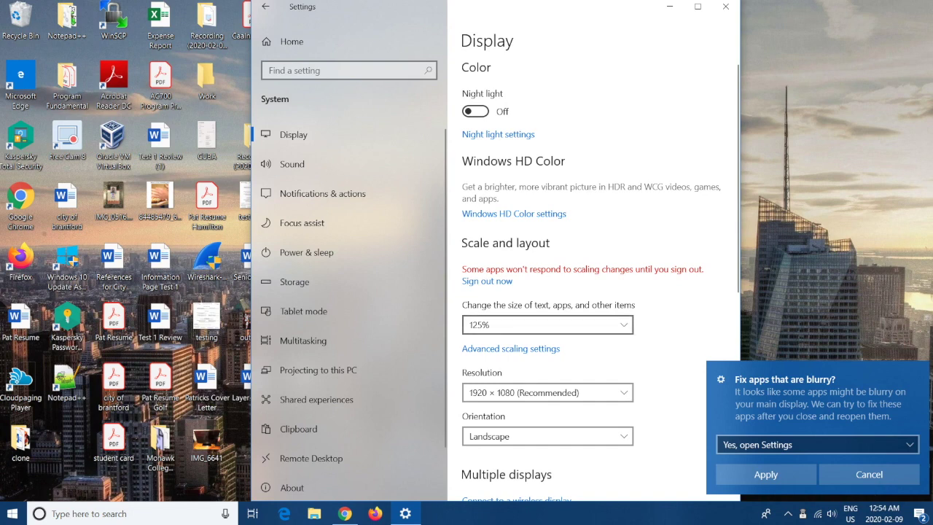
- Restore the display scaling to 100% (Recommended) and dismiss the notification about fixing blurry apps
click(547, 324)
click(510, 305)
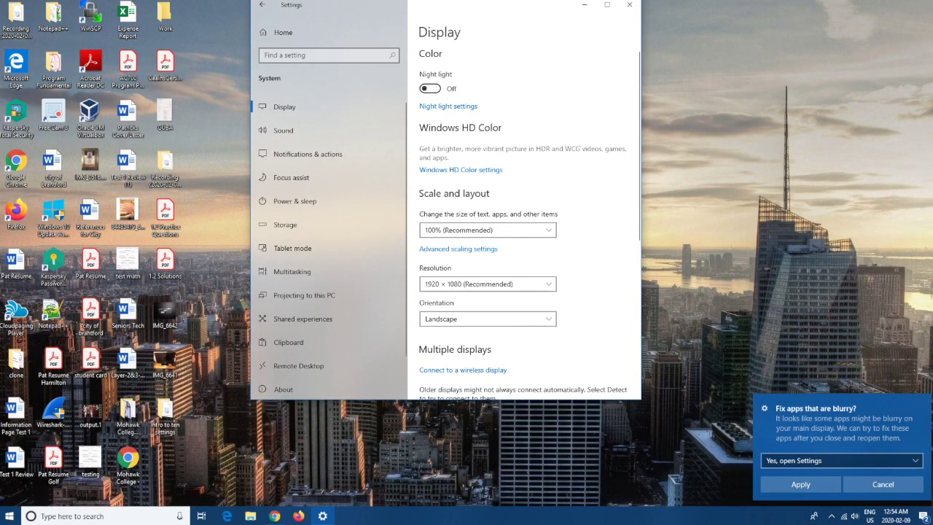
click(882, 484)
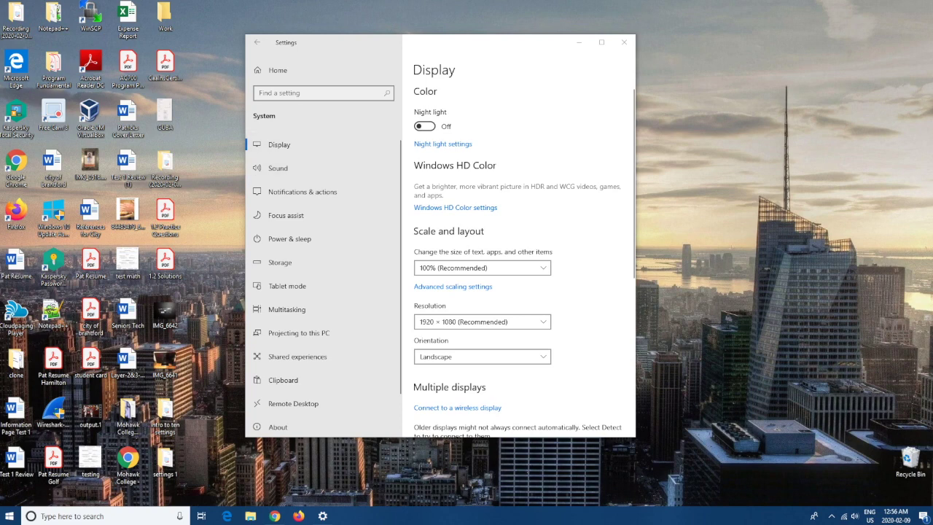
- Turn on Storage sense in the system's Storage settings
click(278, 70)
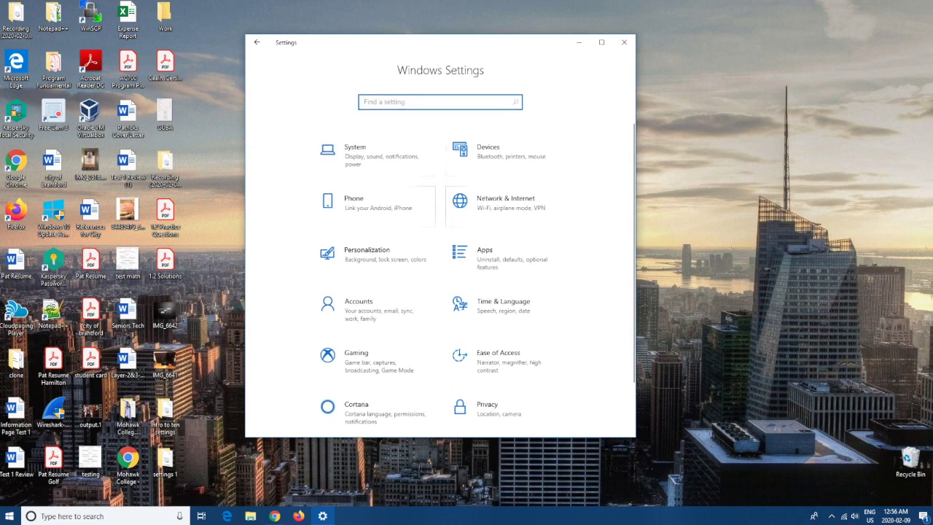
click(373, 154)
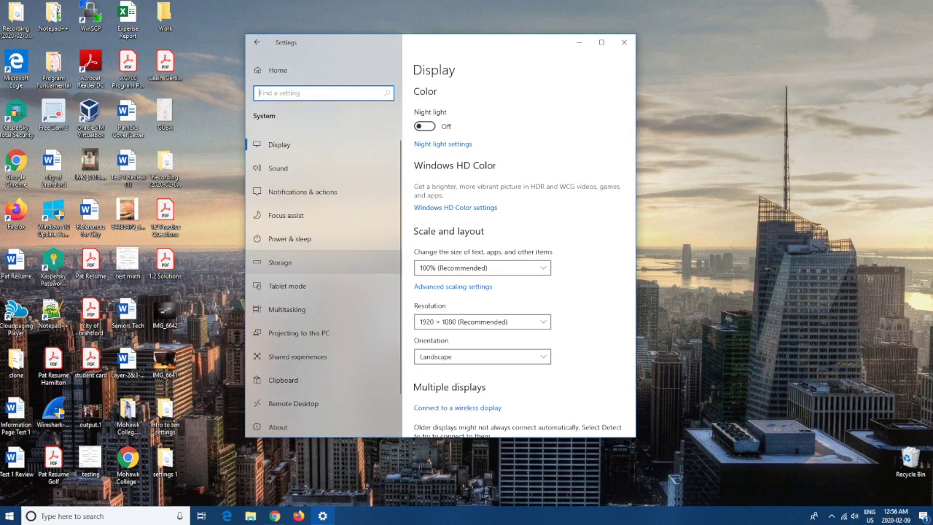
click(280, 262)
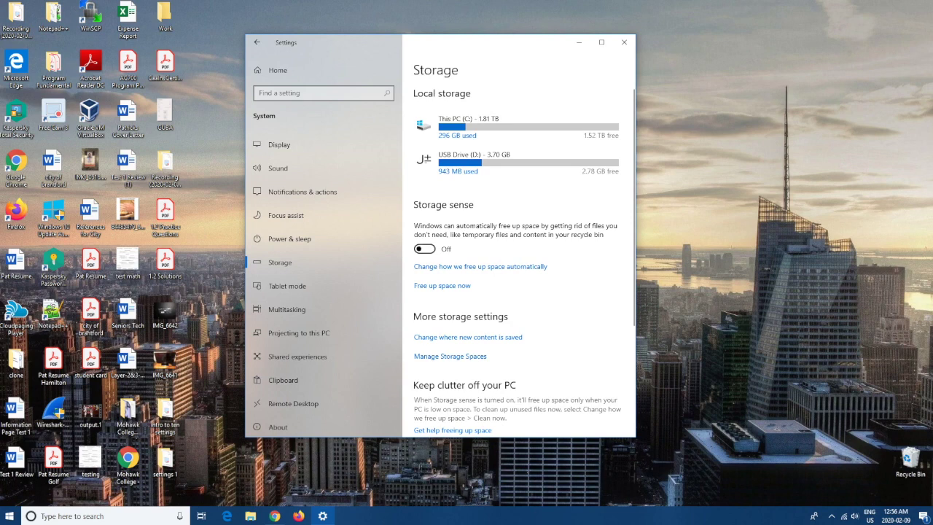
click(424, 248)
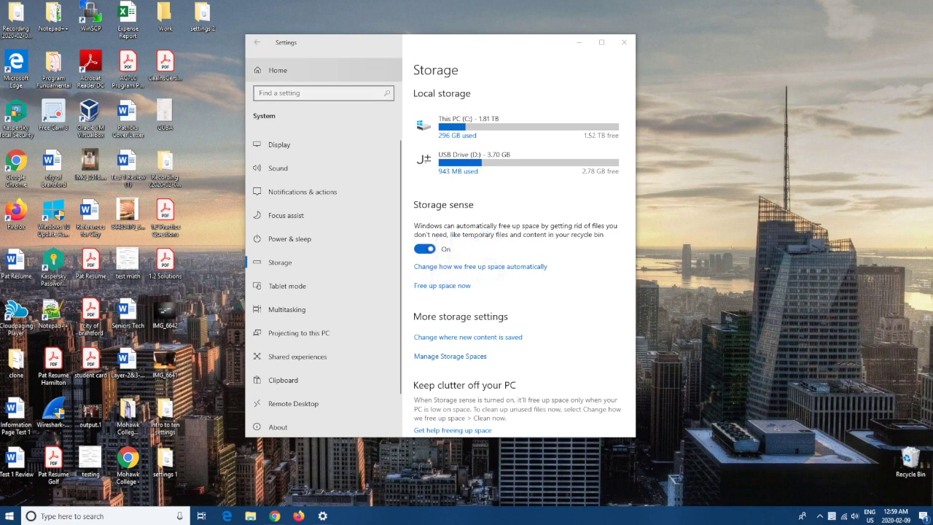
- Open the Delivery Optimization settings from the advanced options of Windows Update
click(278, 70)
scroll(502, 189, down, 2)
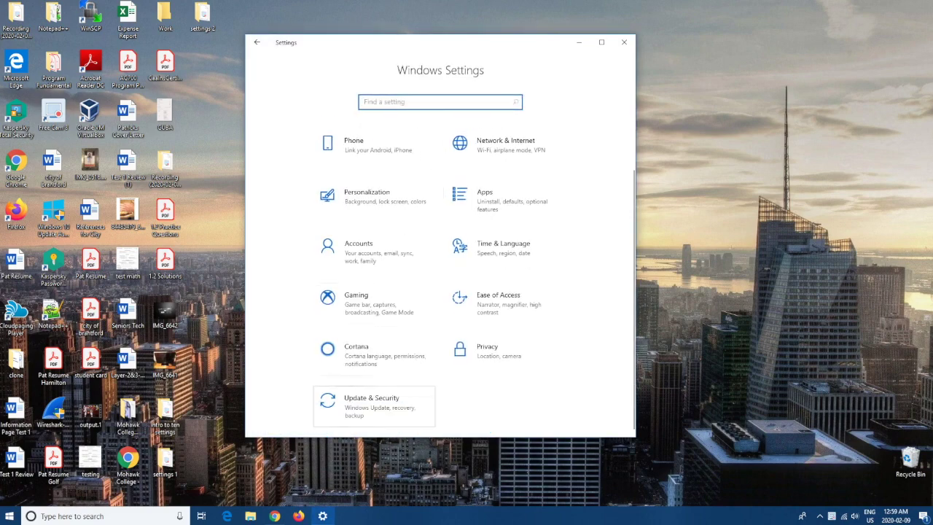
click(373, 406)
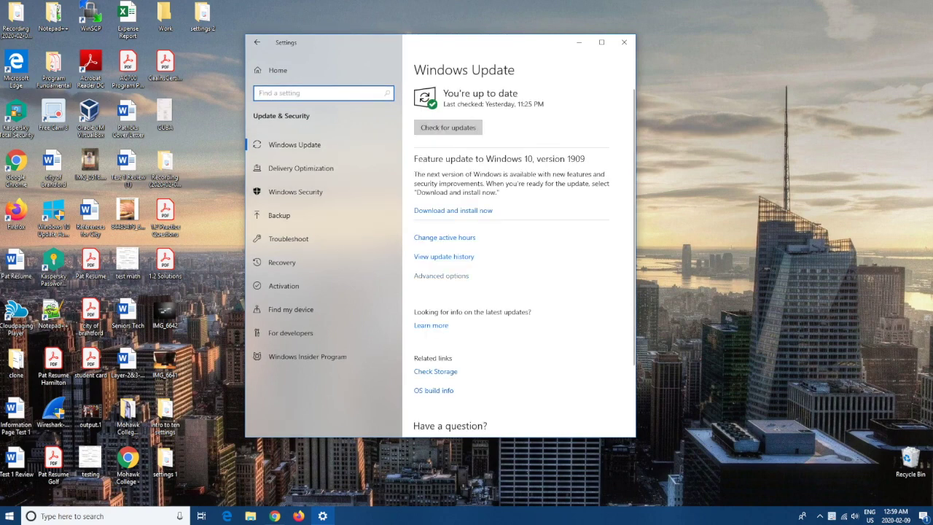
click(441, 275)
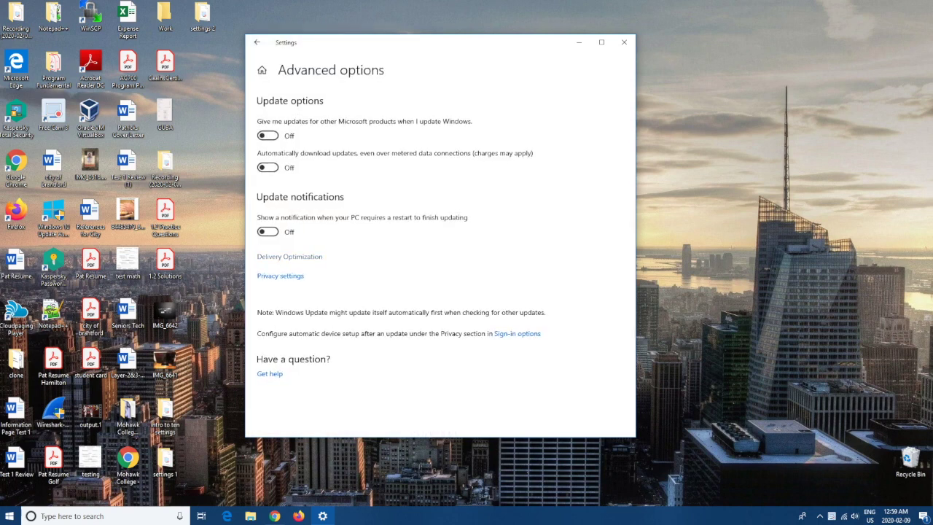
click(289, 257)
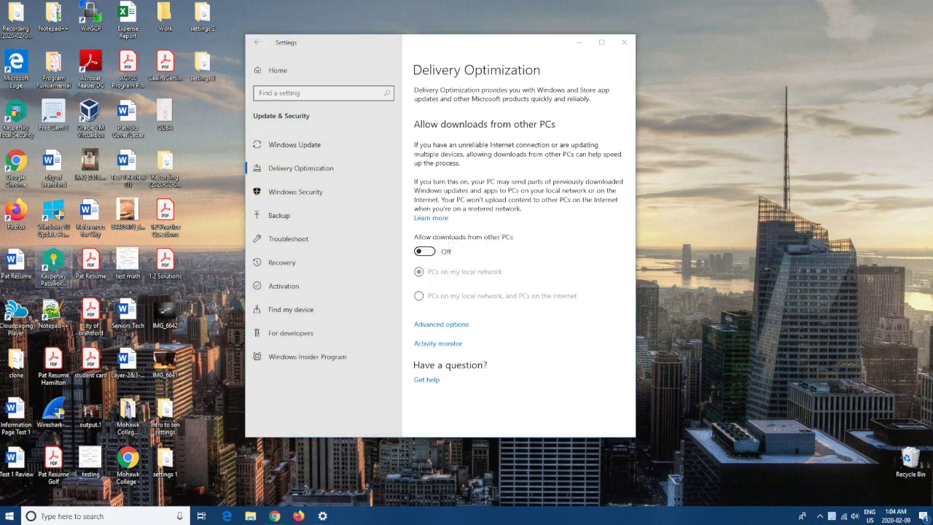
- Turn off Online Sign-Up for Hotspot 2.0 networks in the Wi-Fi settings
click(277, 70)
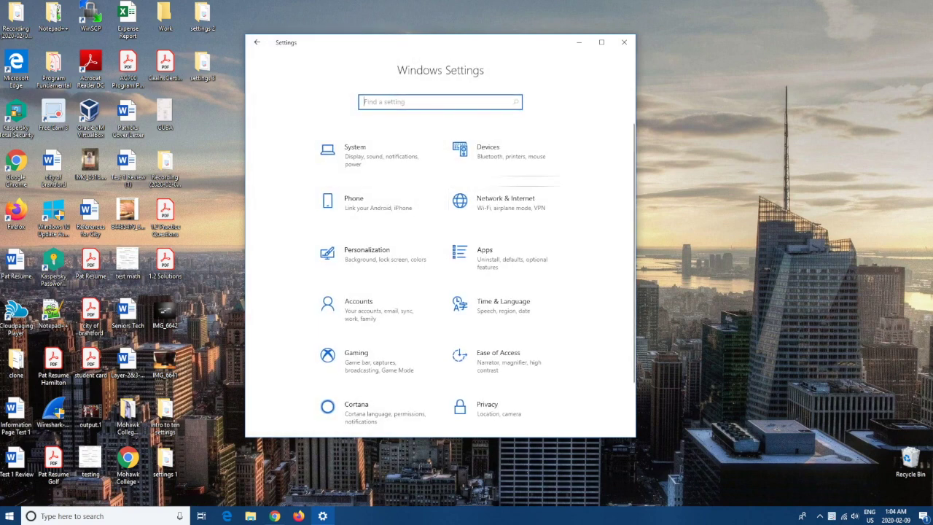
click(506, 204)
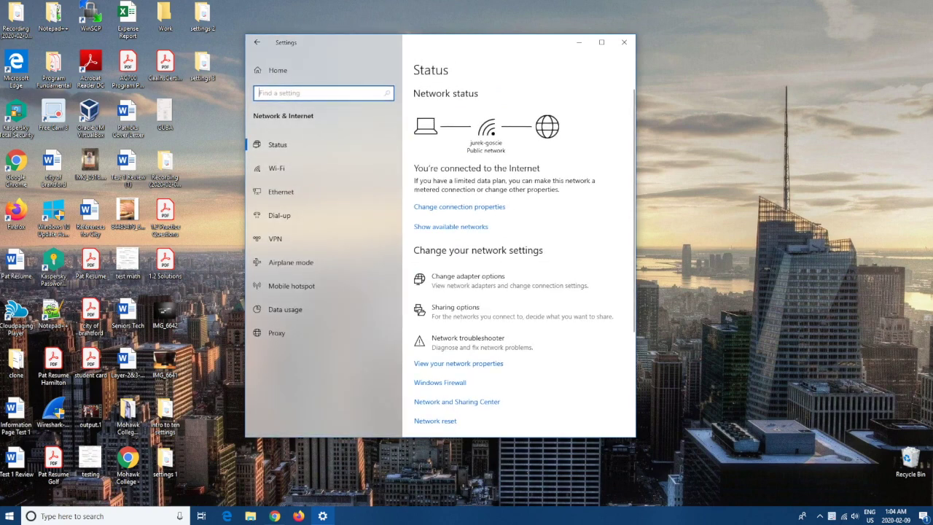
scroll(517, 262, down, 3)
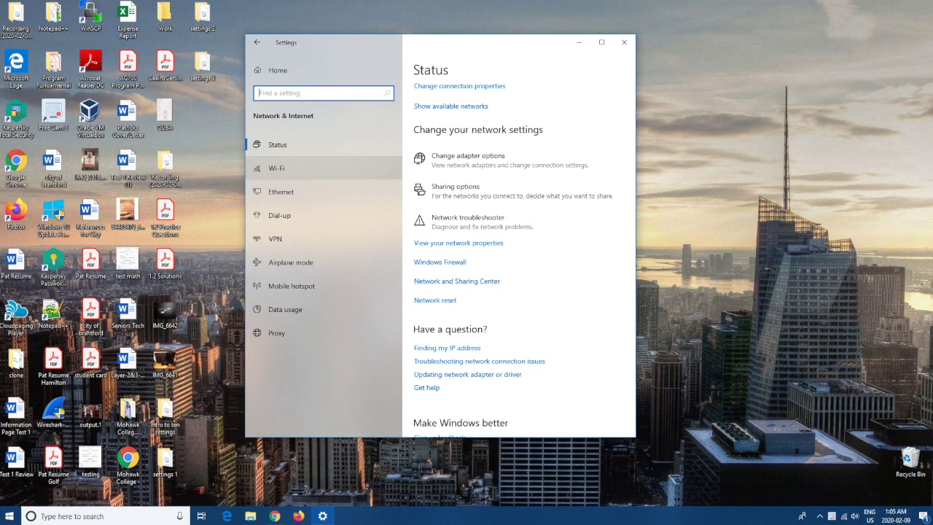
click(276, 168)
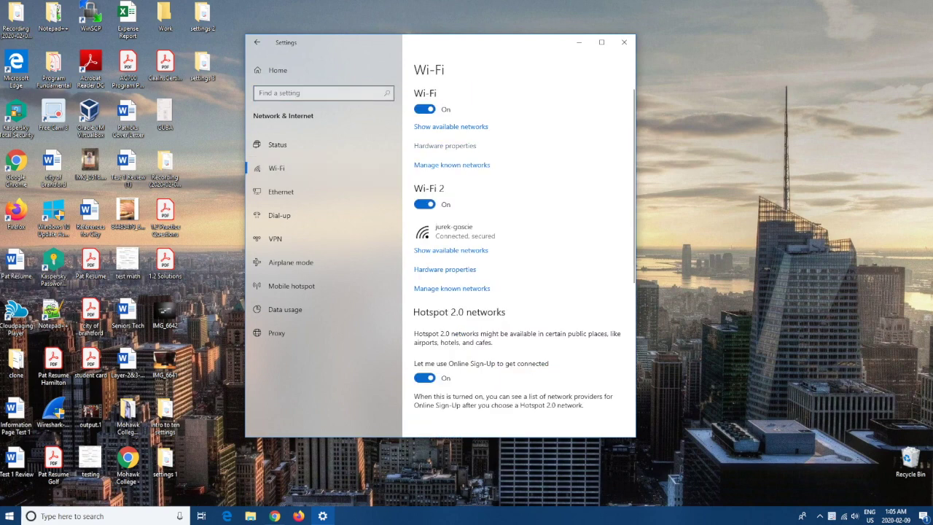
scroll(517, 255, down, 4)
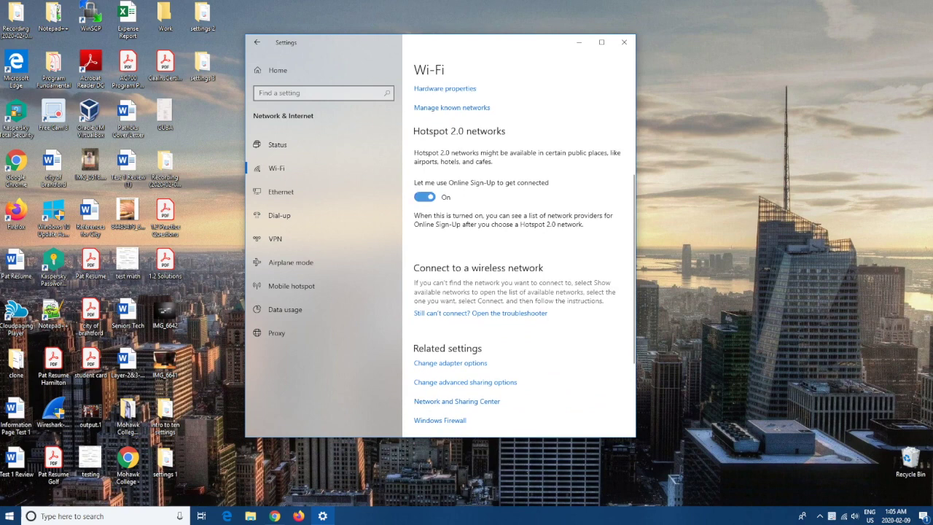
click(424, 197)
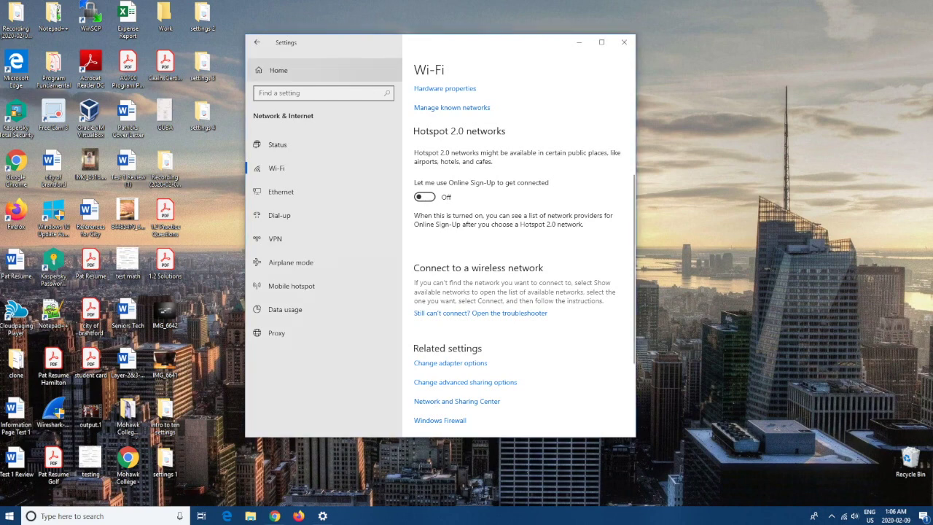
- In the general privacy options, turn off website language list access, app launch tracking and suggested content in Settings
click(278, 70)
scroll(373, 310, down, 1)
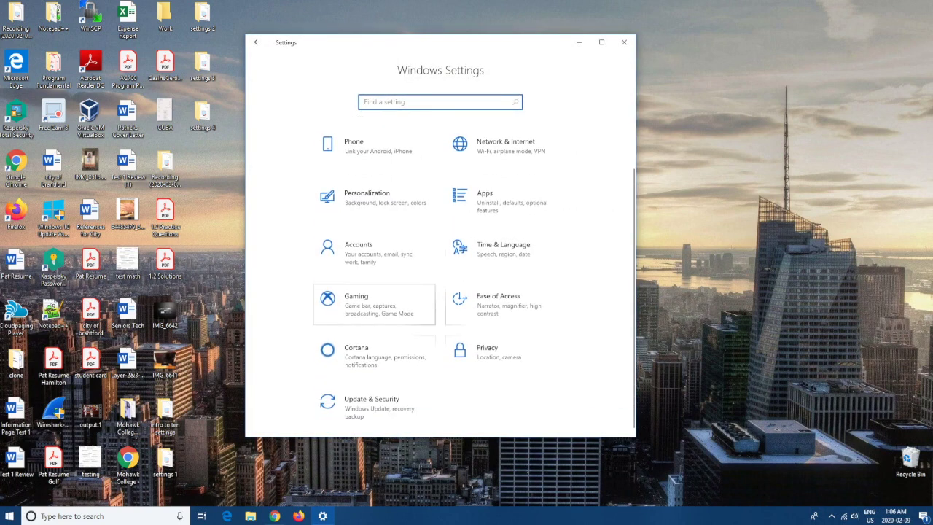
click(496, 352)
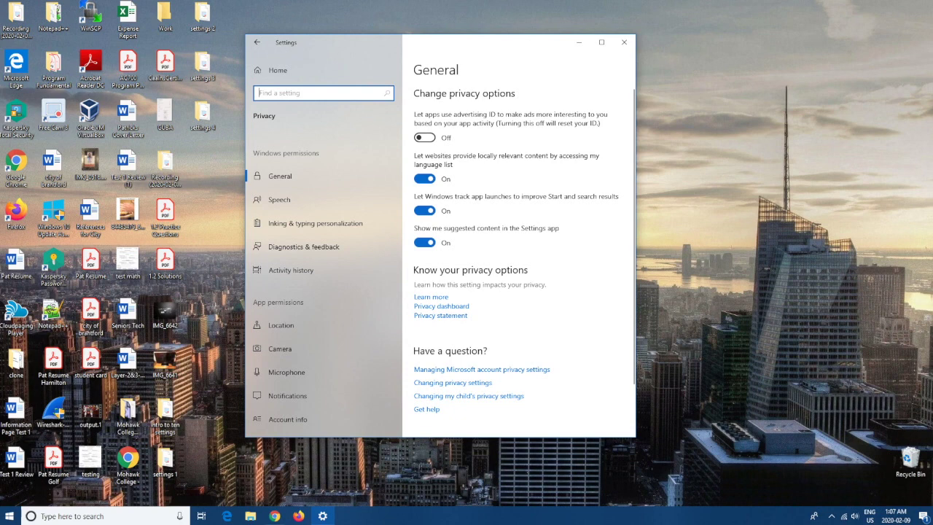
click(424, 178)
click(424, 211)
click(424, 243)
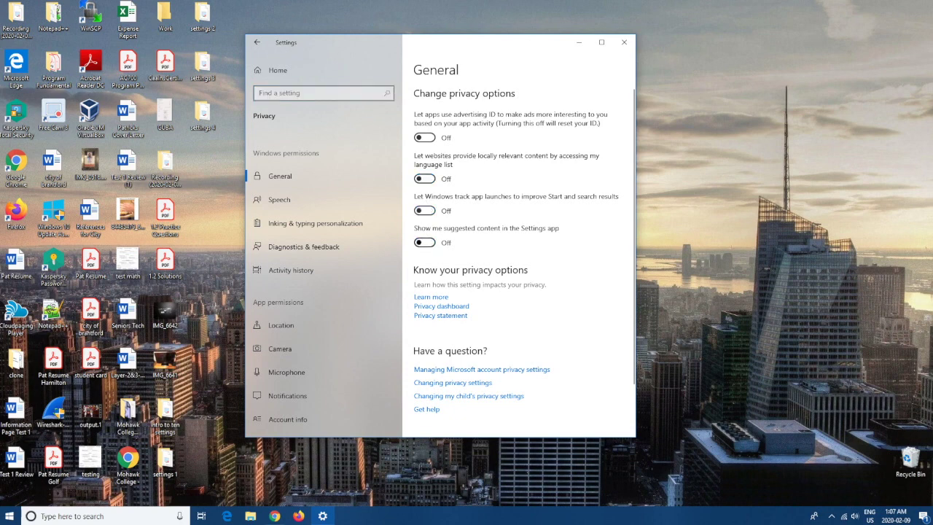
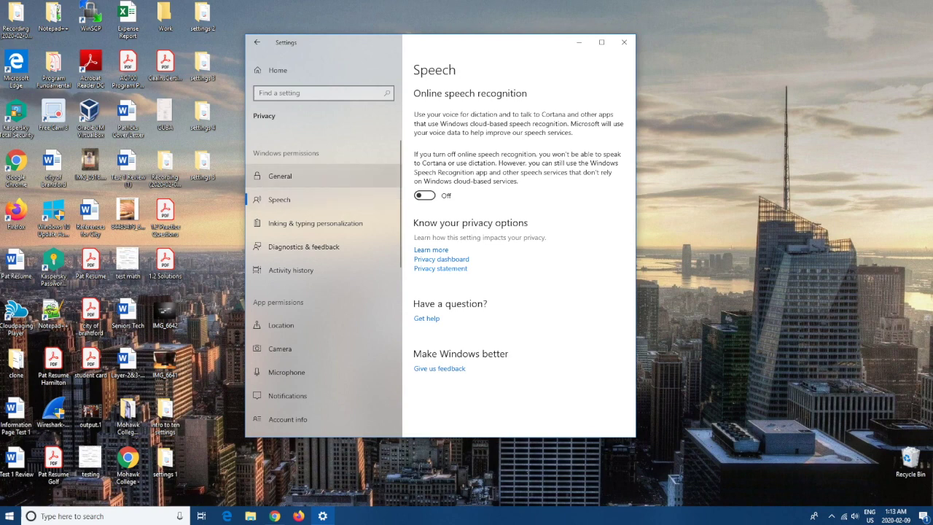
- Review the Inking & typing personalization and the Diagnostics & feedback privacy settings
click(315, 223)
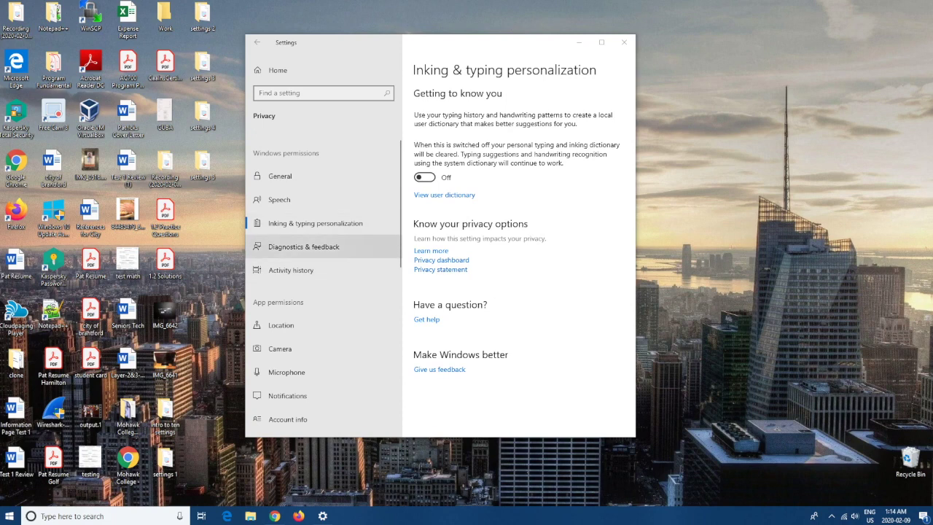
click(304, 246)
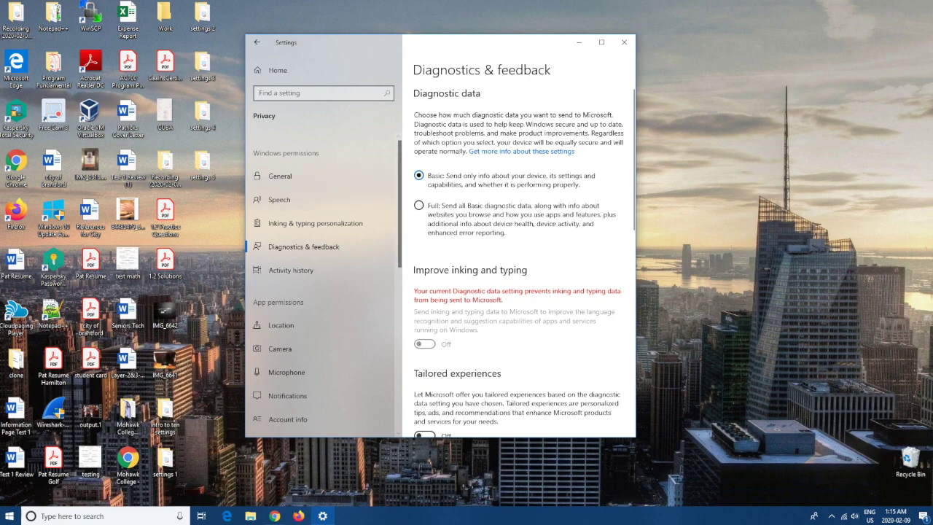
scroll(517, 262, down, 3)
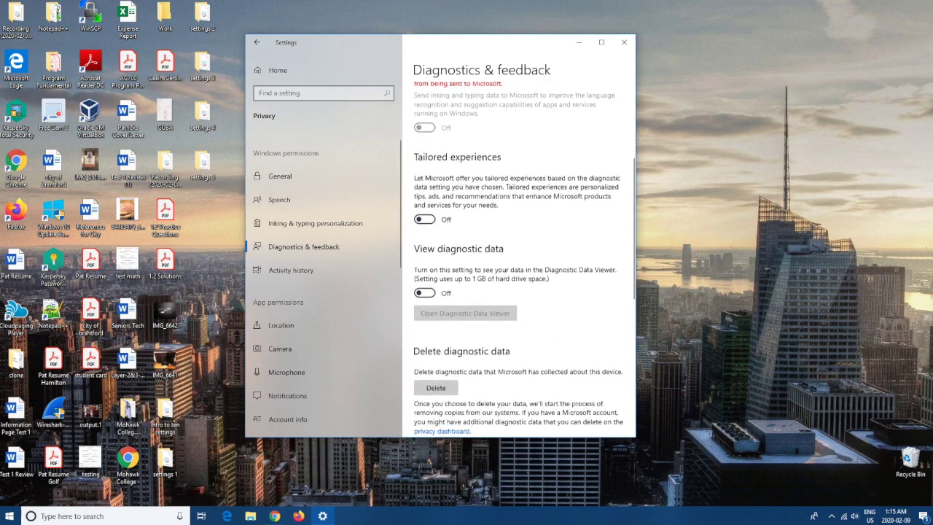
scroll(517, 263, down, 2)
scroll(518, 262, up, 5)
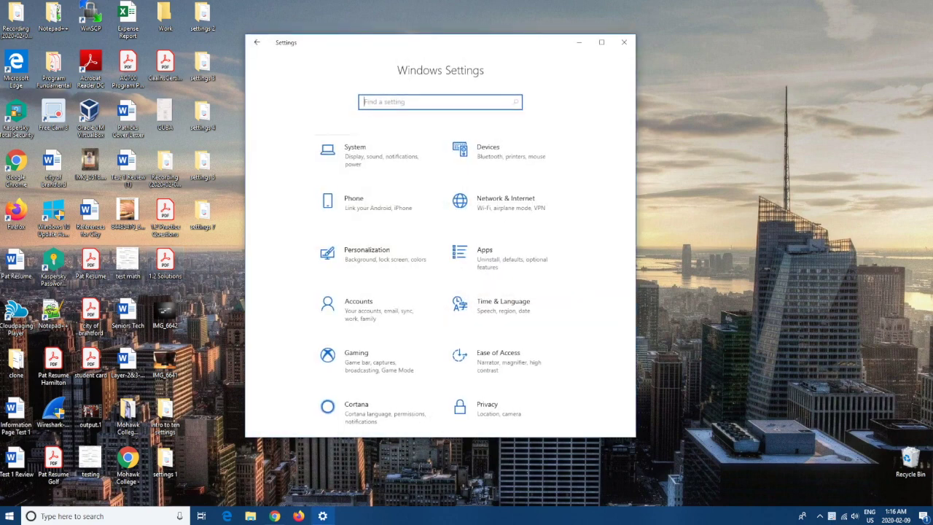
- Open the Location page of the privacy settings and check the location switch for this device
scroll(502, 306, down, 2)
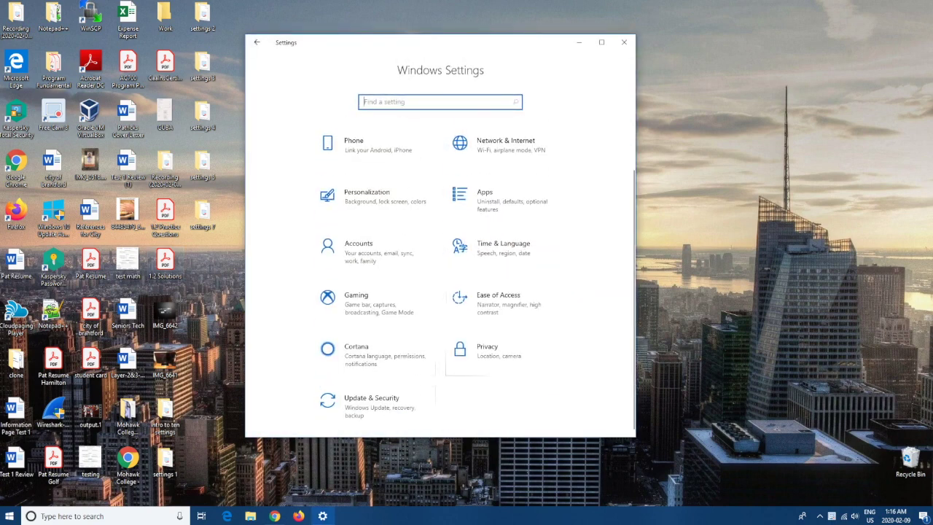
click(486, 350)
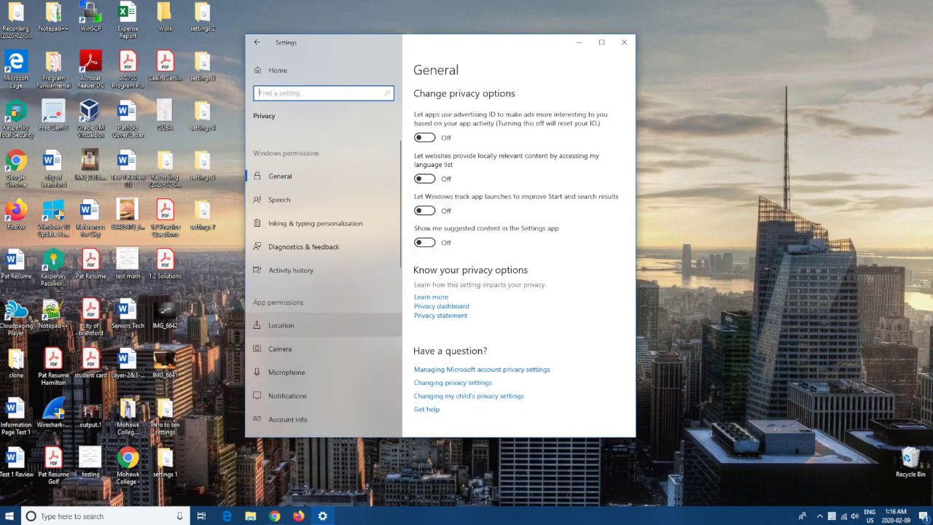
click(282, 325)
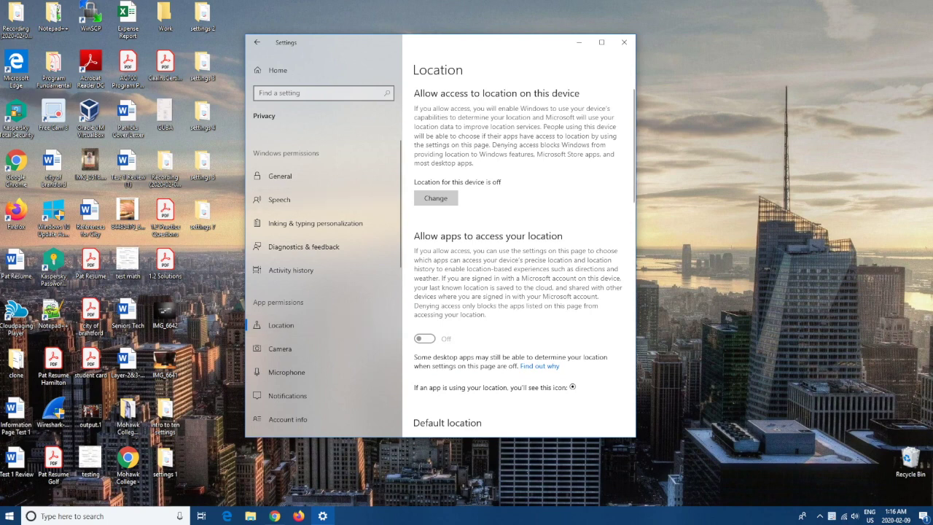
click(436, 198)
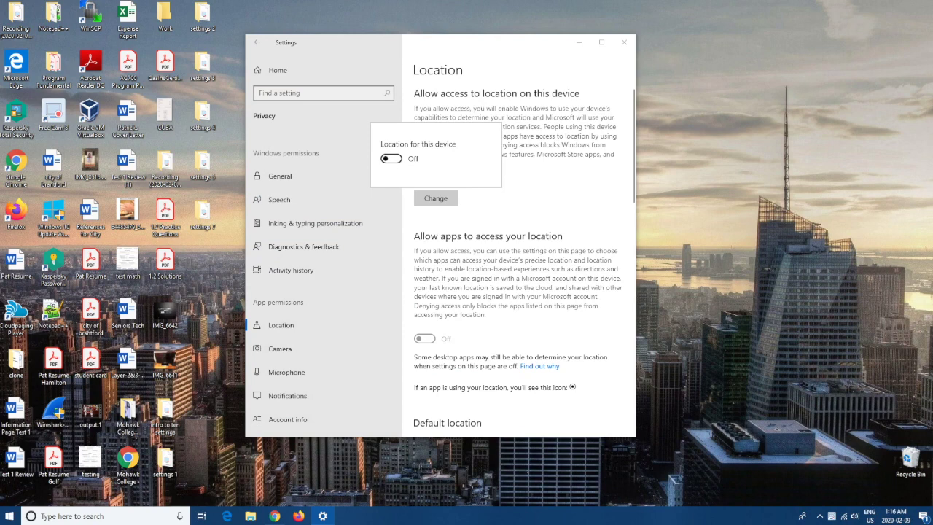
key(Escape)
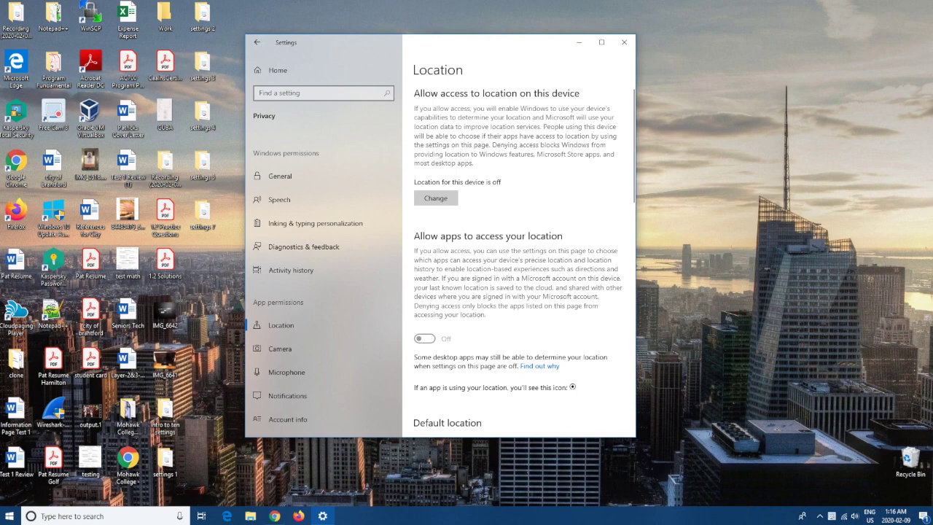
- Review the Location page's app access, default location, location history, per-app permission and geofencing sections
scroll(519, 255, down, 3)
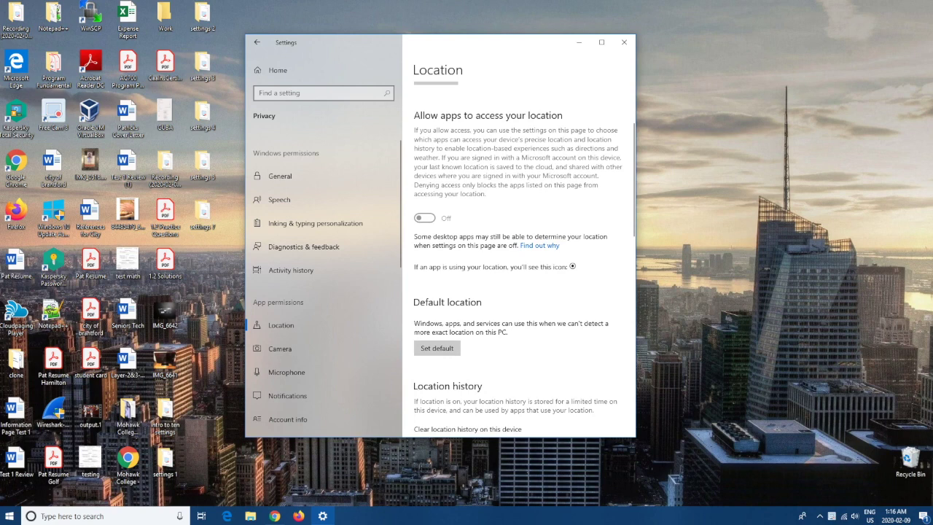
scroll(519, 255, down, 3)
scroll(519, 255, down, 2)
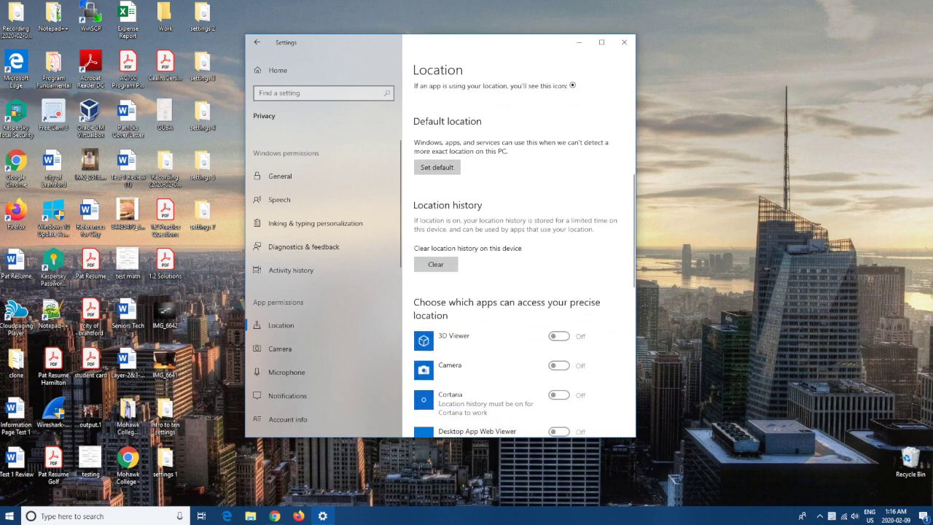
scroll(519, 255, up, 5)
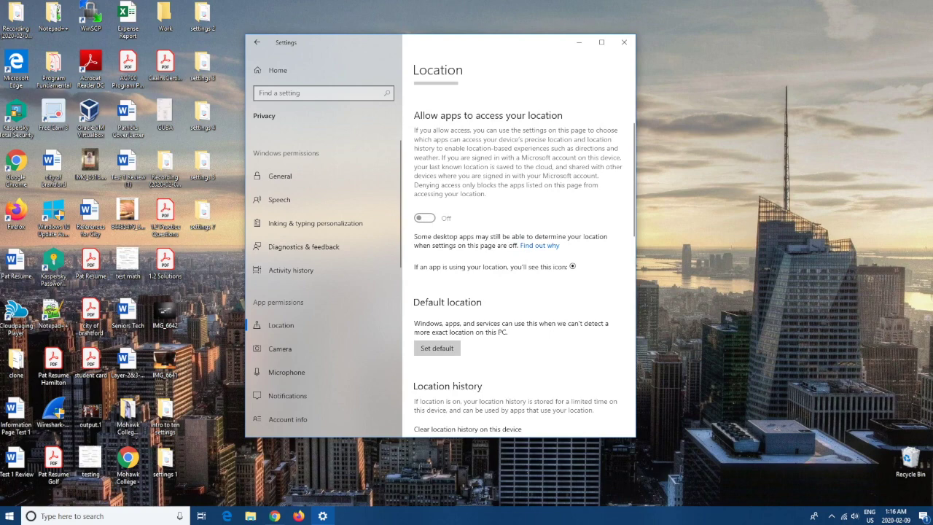
scroll(519, 255, down, 8)
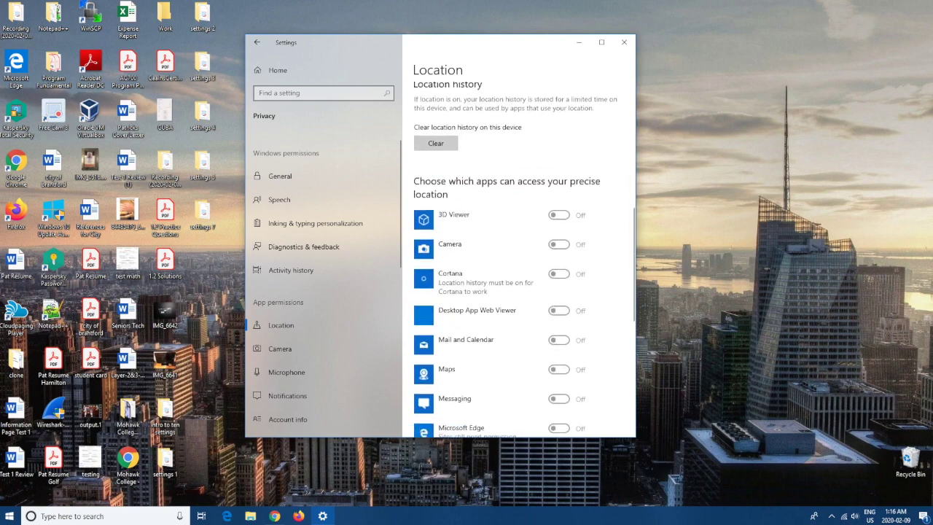
scroll(519, 255, down, 7)
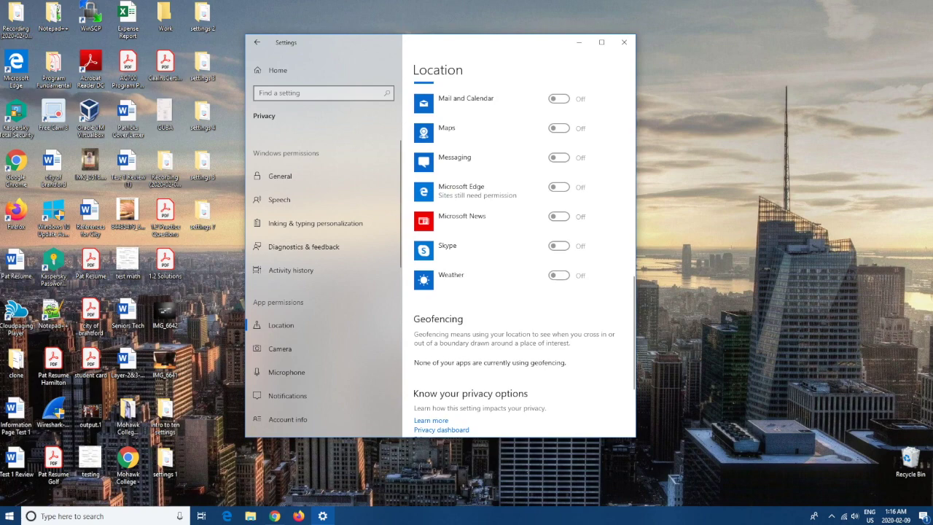
scroll(518, 255, up, 15)
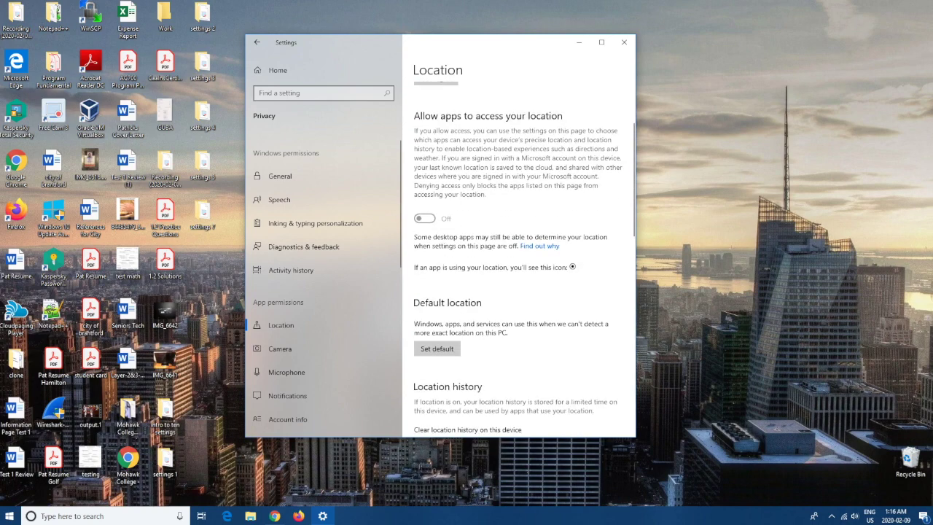
scroll(519, 255, up, 3)
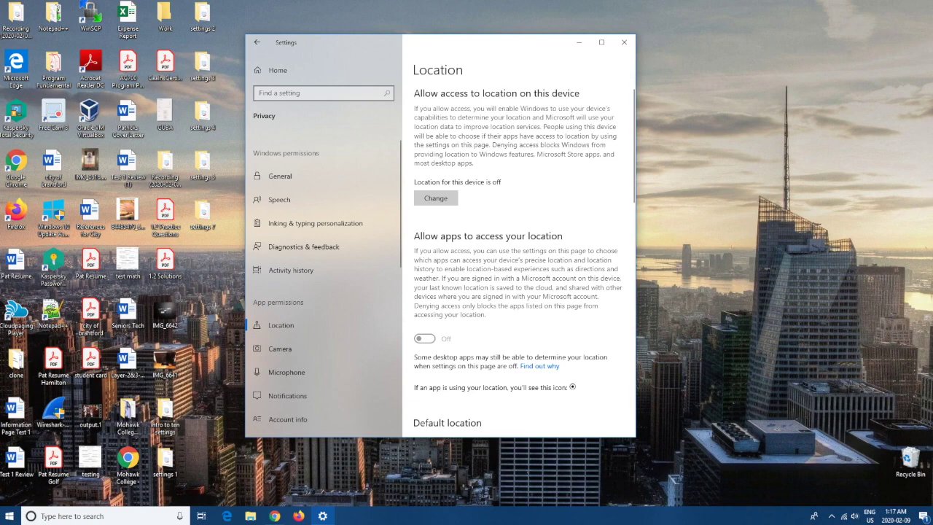
scroll(519, 259, down, 10)
scroll(519, 259, down, 3)
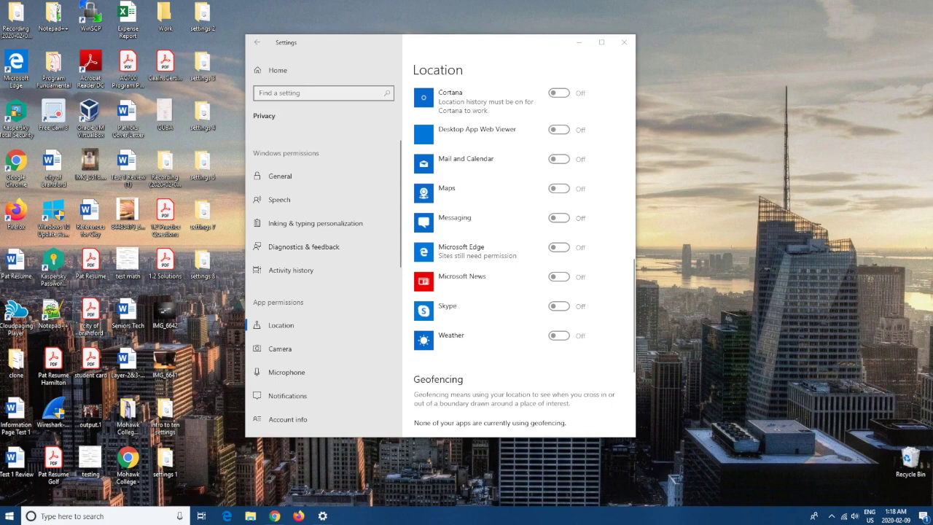
- Open the Cortana settings and turn off the use of Cortana while the device is locked
click(72, 516)
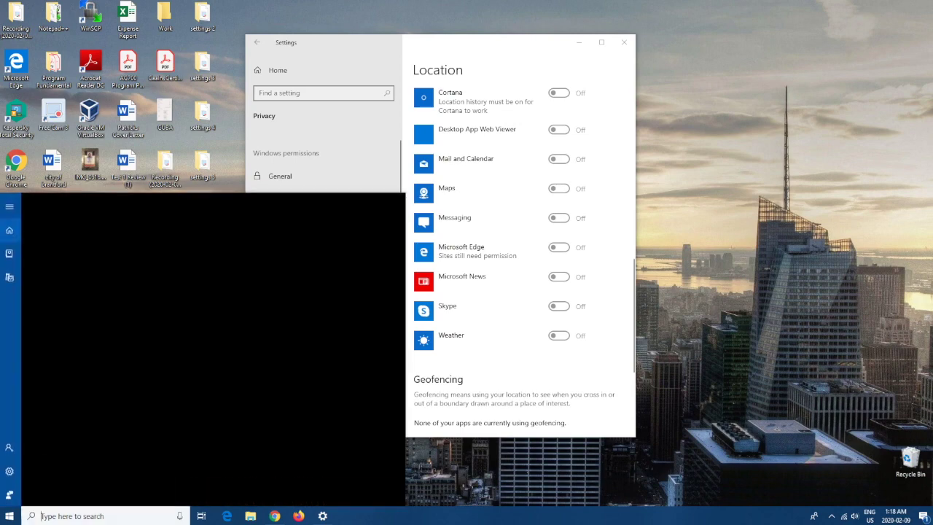
click(9, 470)
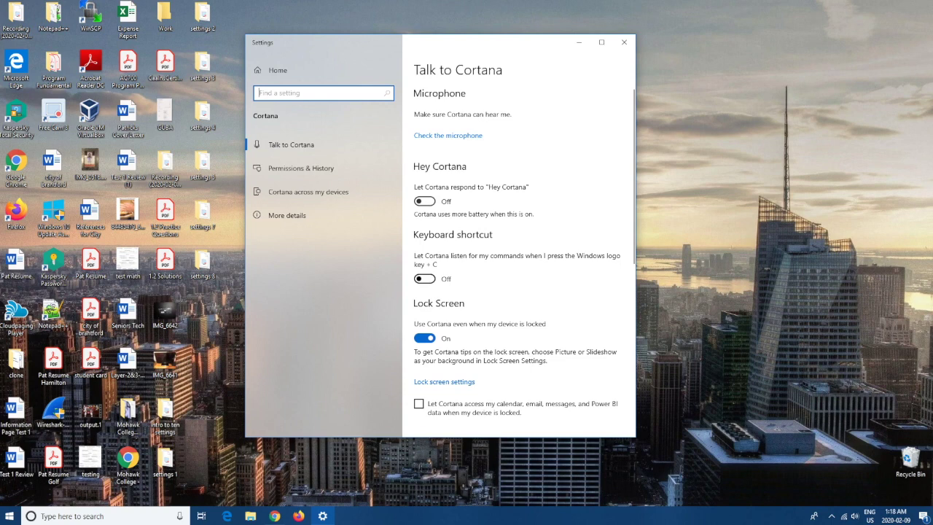
scroll(517, 255, down, 3)
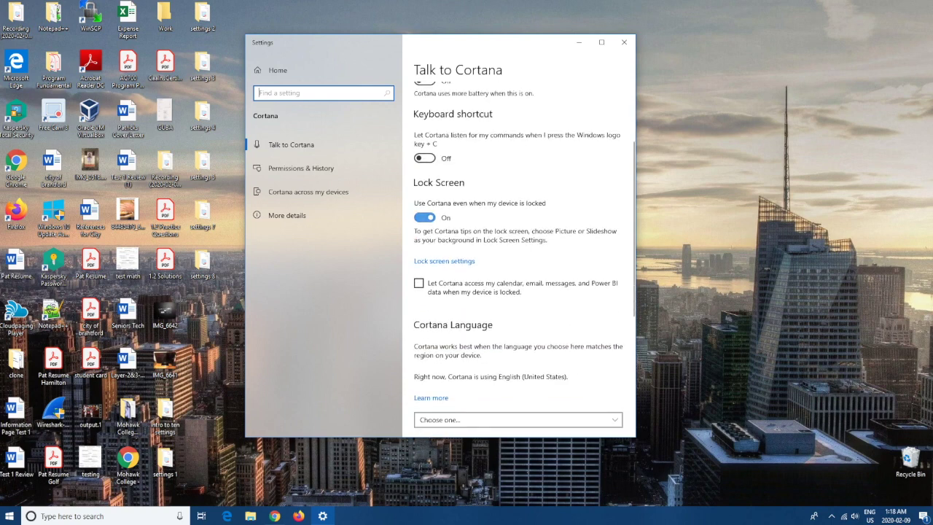
click(424, 217)
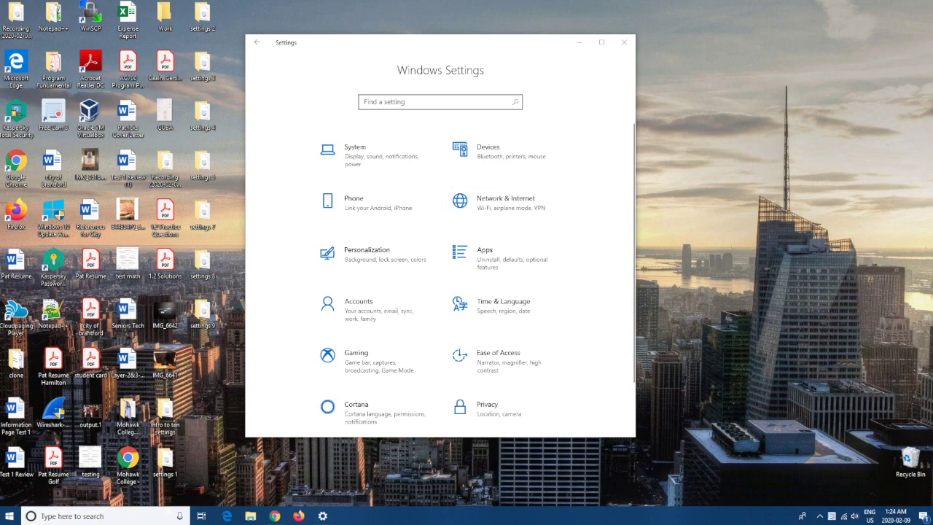
- Close Settings, then search Windows for "file explorer options" and open File Explorer Options
click(624, 41)
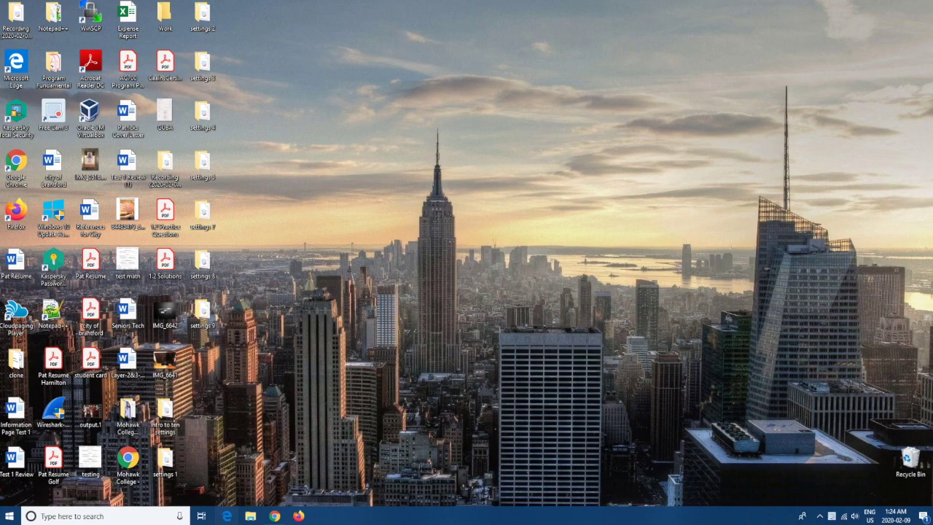
click(102, 515)
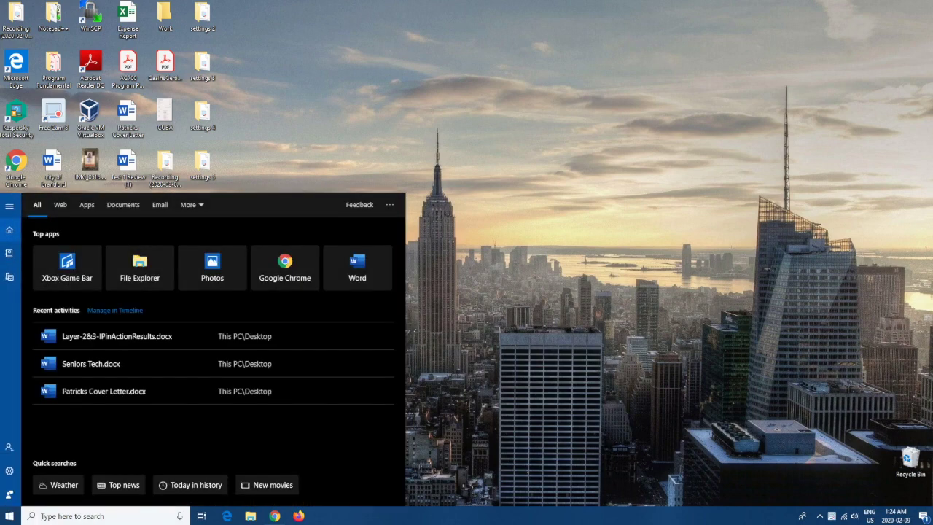
text(file ex)
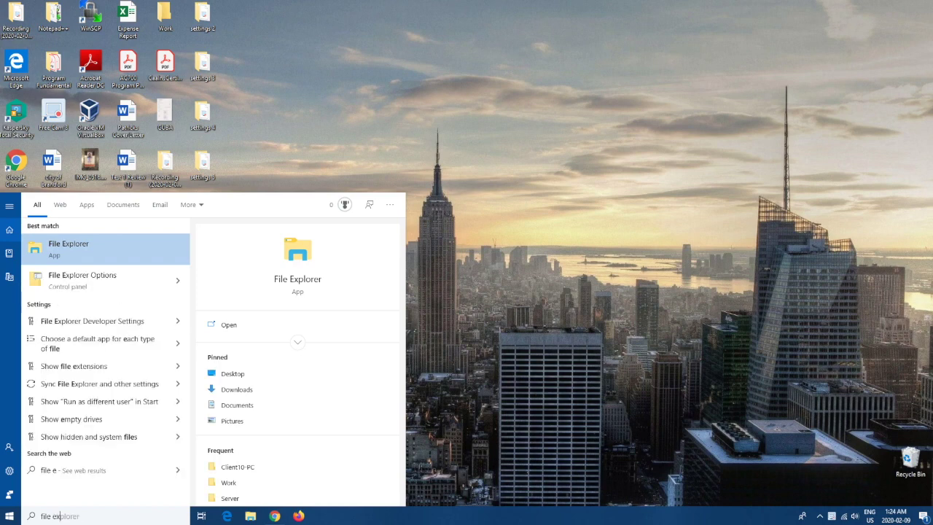
text(plor)
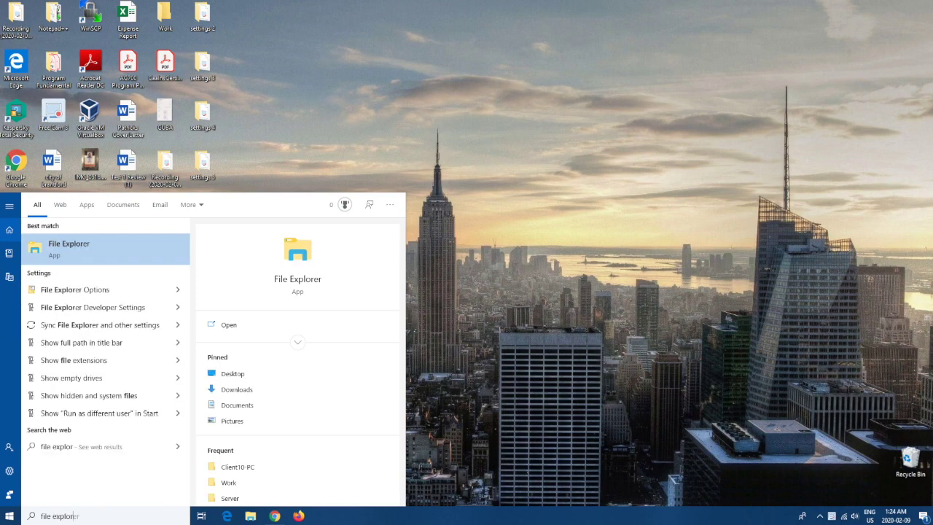
text(er options)
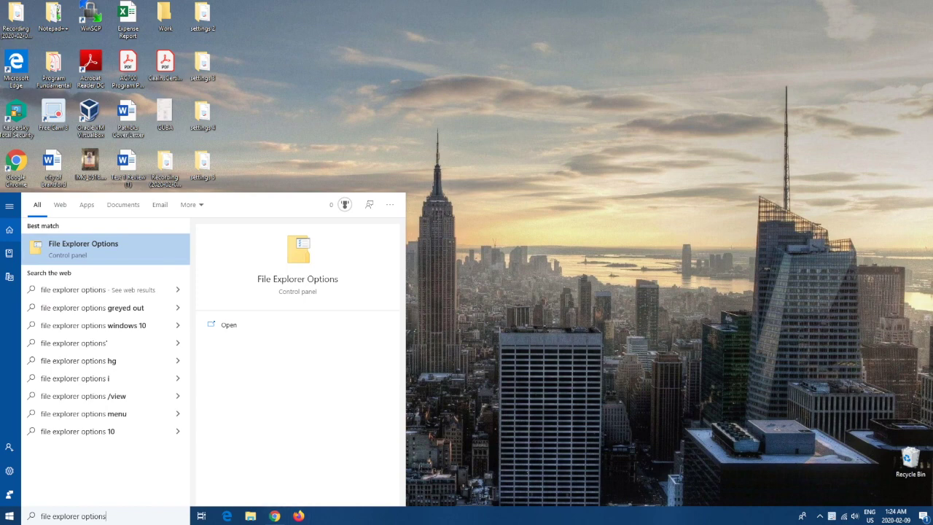
key(Return)
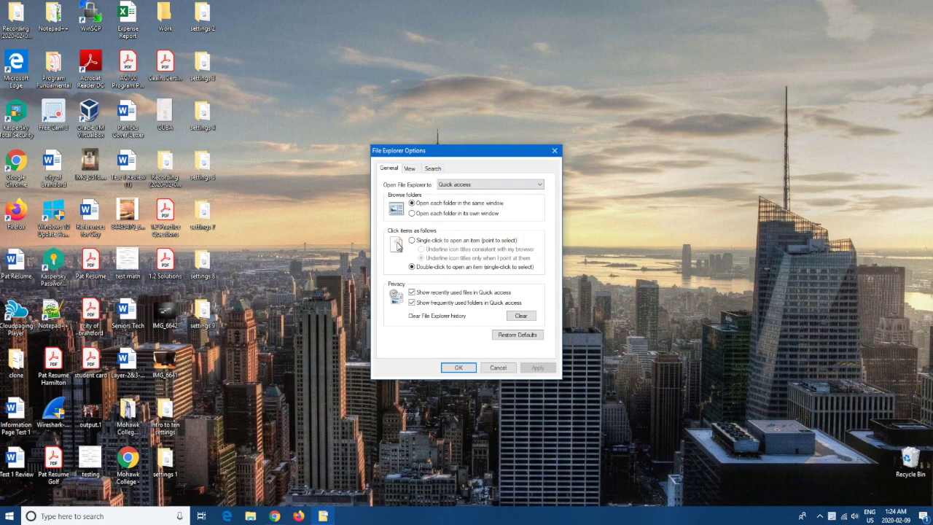
- In the advanced view settings for files and folders, disable "Hide extensions for known file types"
drag(437, 150, 309, 100)
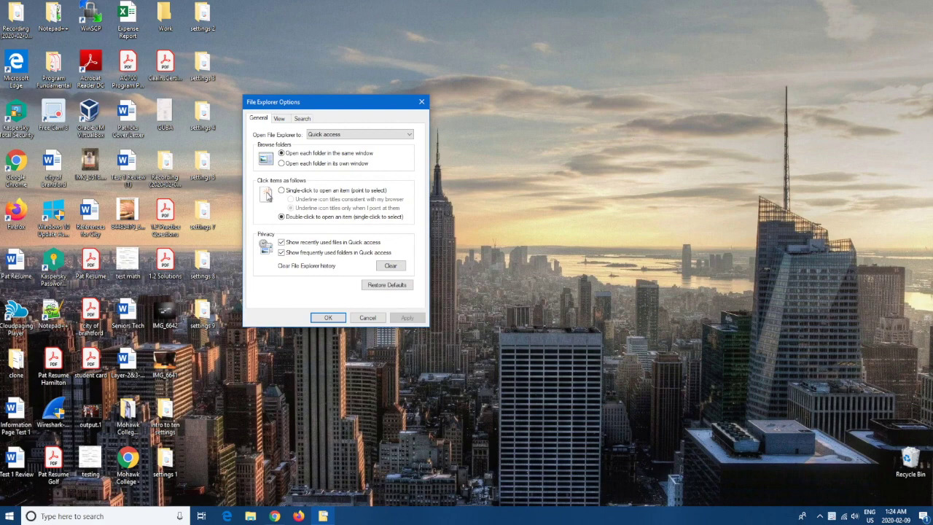
key(ctrl+Tab)
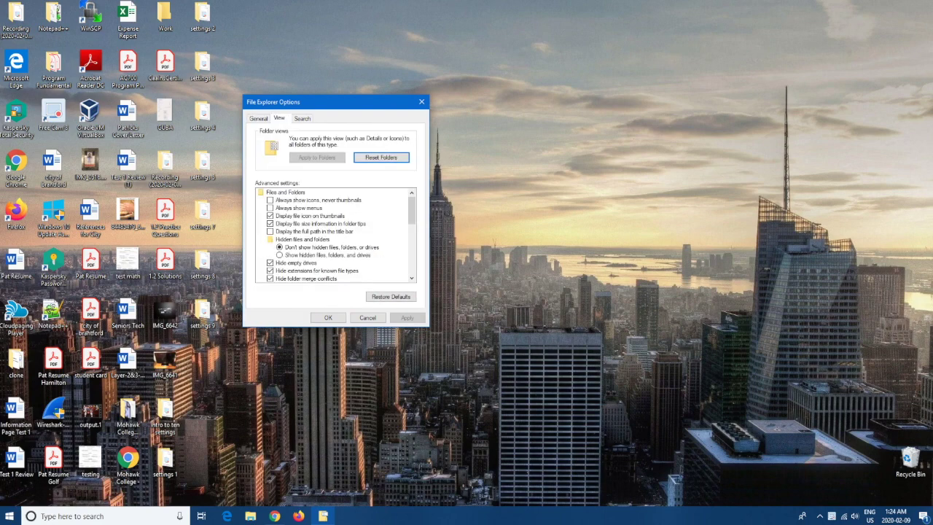
scroll(335, 235, down, 3)
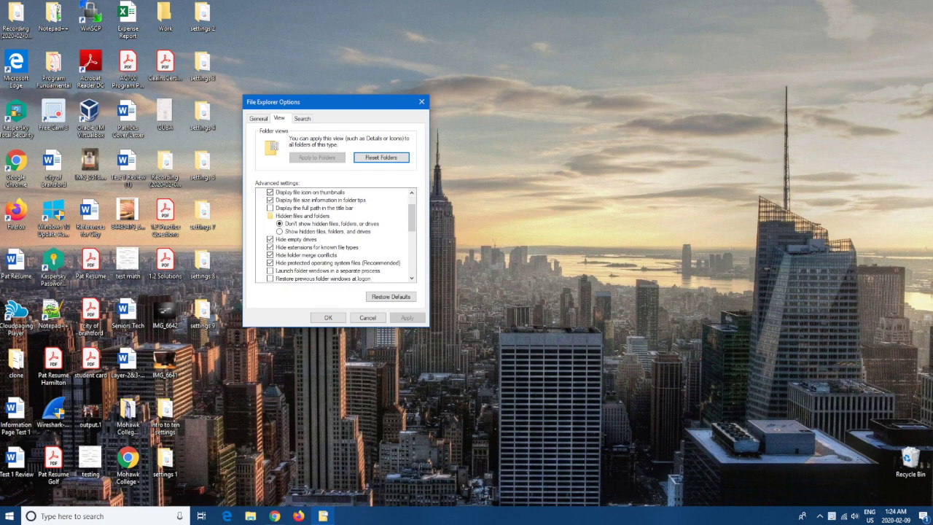
click(317, 247)
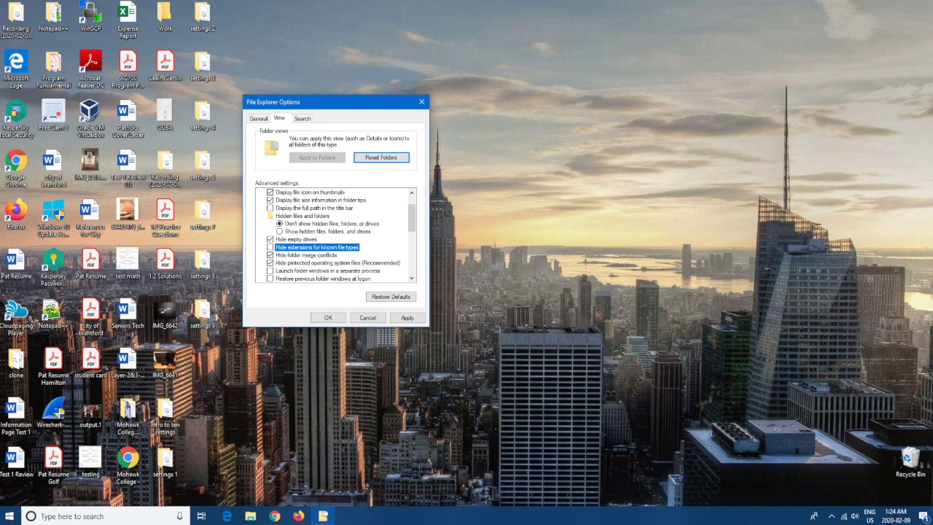
- Check the properties of the settings 4 folder on the desktop and dismiss them
click(201, 113)
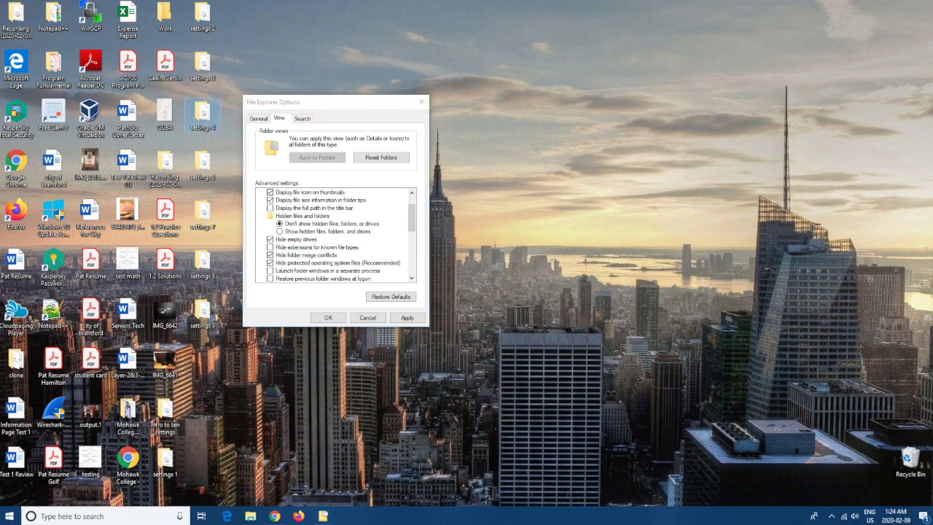
right_click(202, 111)
click(230, 299)
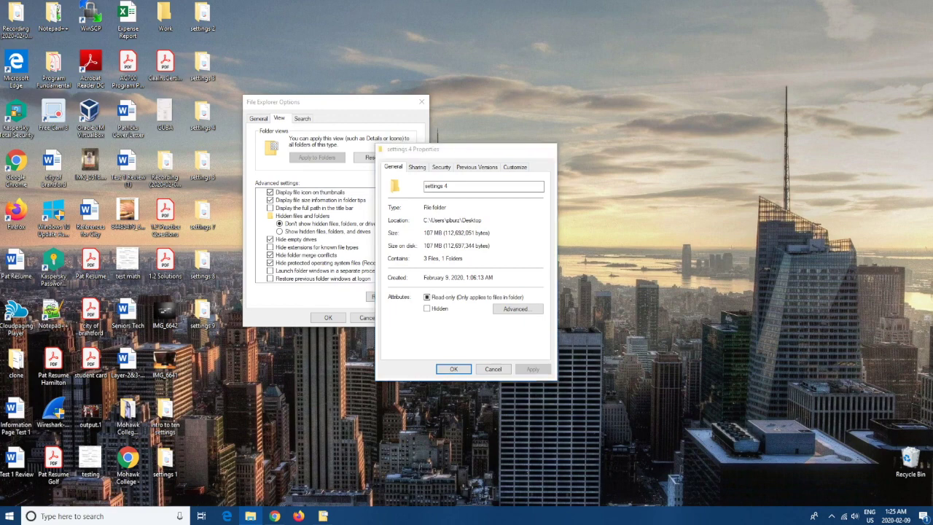
key(Escape)
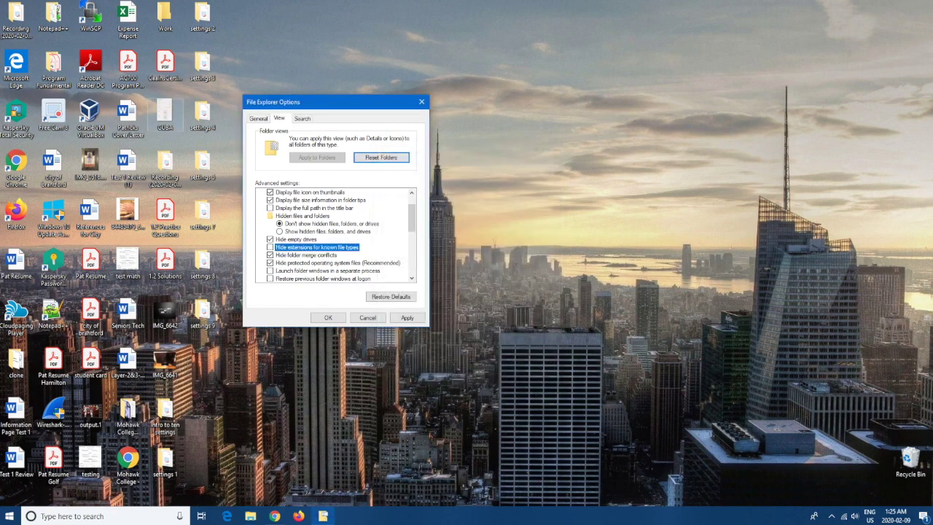
- Check the file type in the properties of the CUBA image on the desktop, then close them
right_click(162, 126)
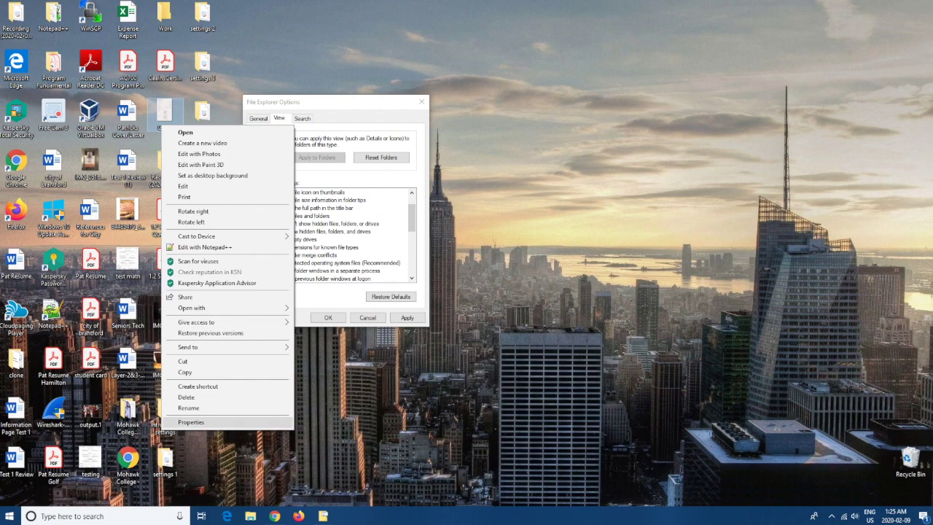
click(191, 422)
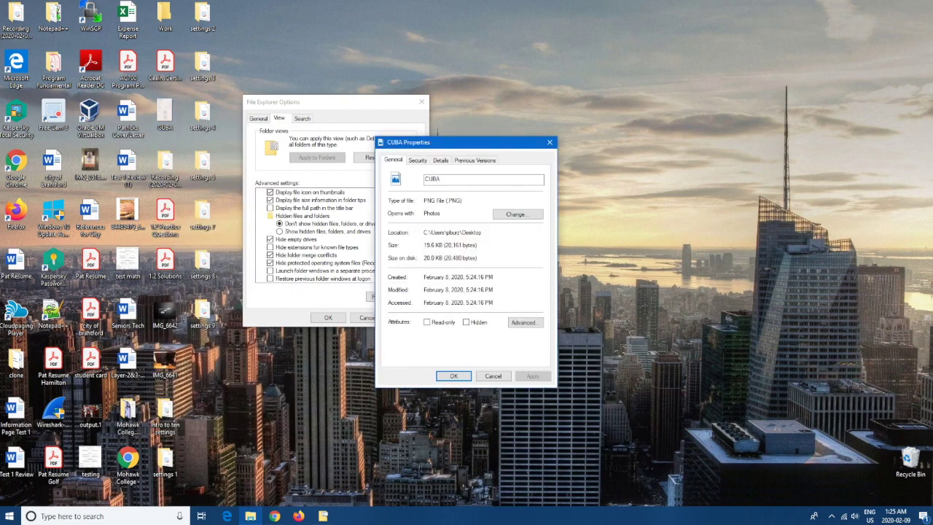
drag(463, 200, 440, 200)
click(440, 200)
key(Escape)
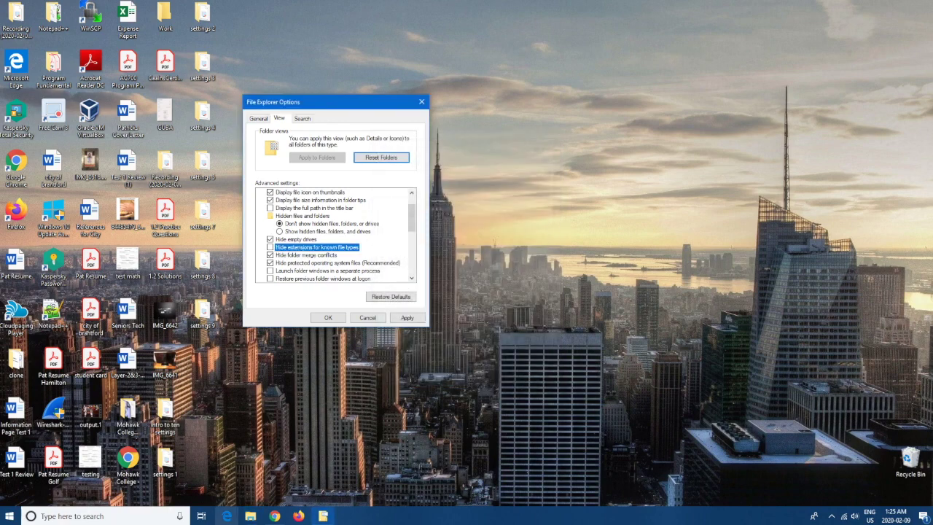
- Open a File Explorer window and look through how the recent files are named in Quick access
key(super+e)
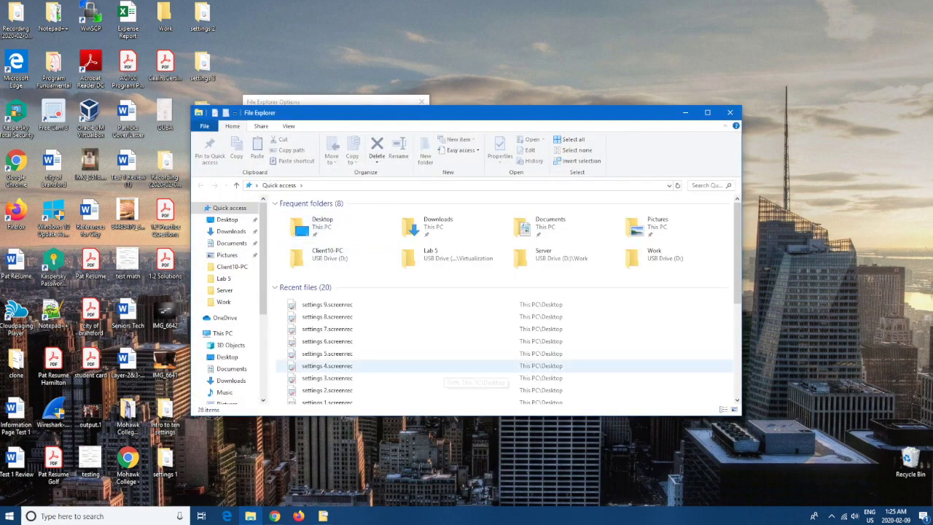
scroll(502, 313, down, 2)
scroll(502, 313, up, 1)
scroll(503, 313, down, 4)
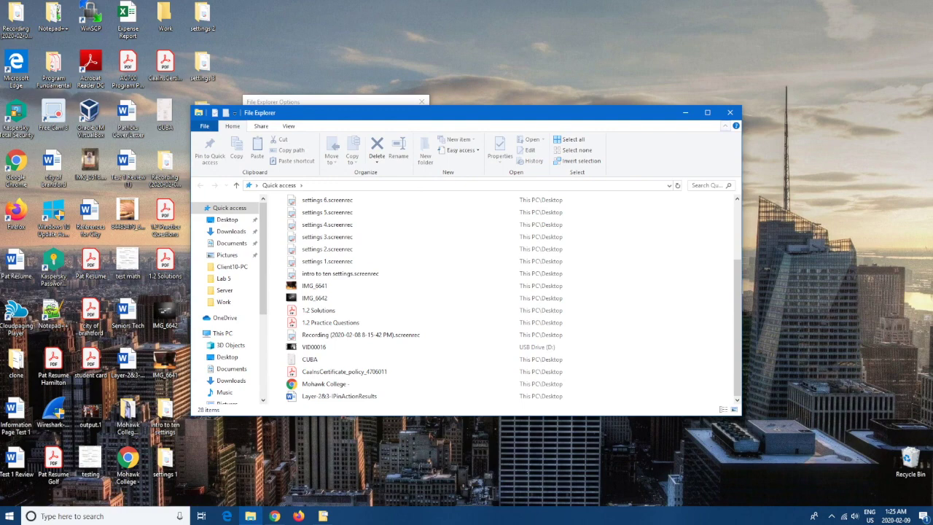
- Set the advanced view settings to show hidden files, folders, and drives, apply all the changes and close the options
key(alt+F4)
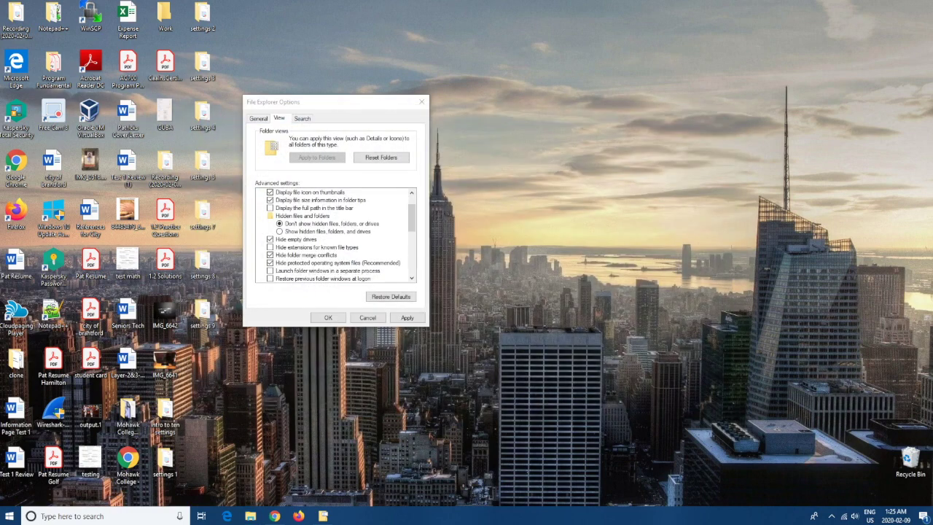
click(327, 231)
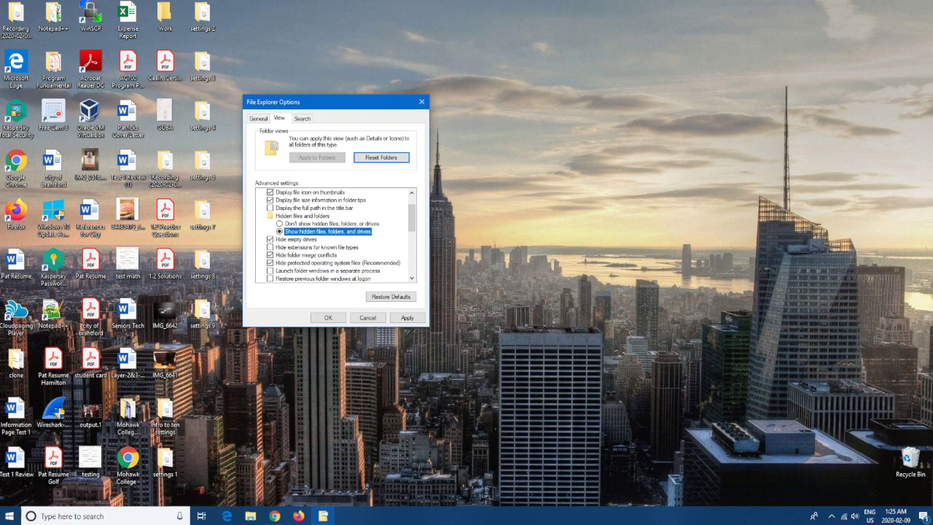
click(270, 239)
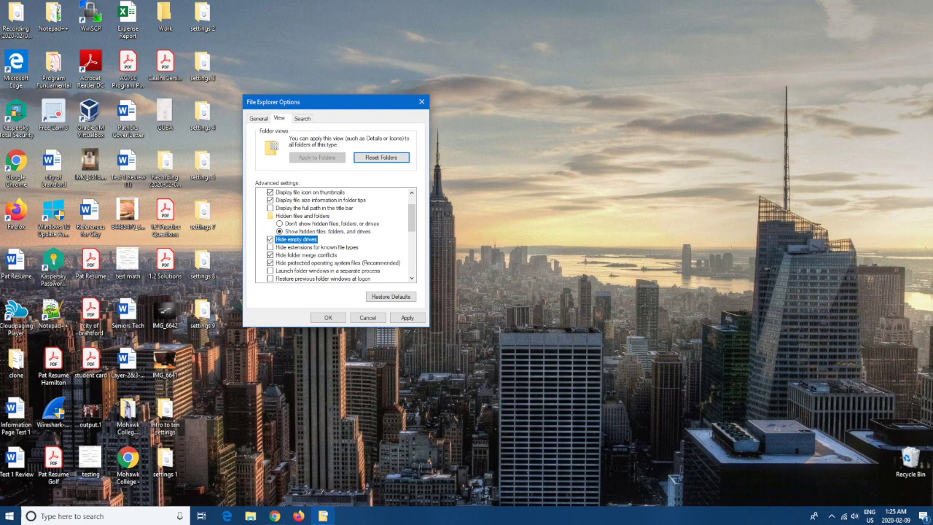
scroll(335, 235, down, 2)
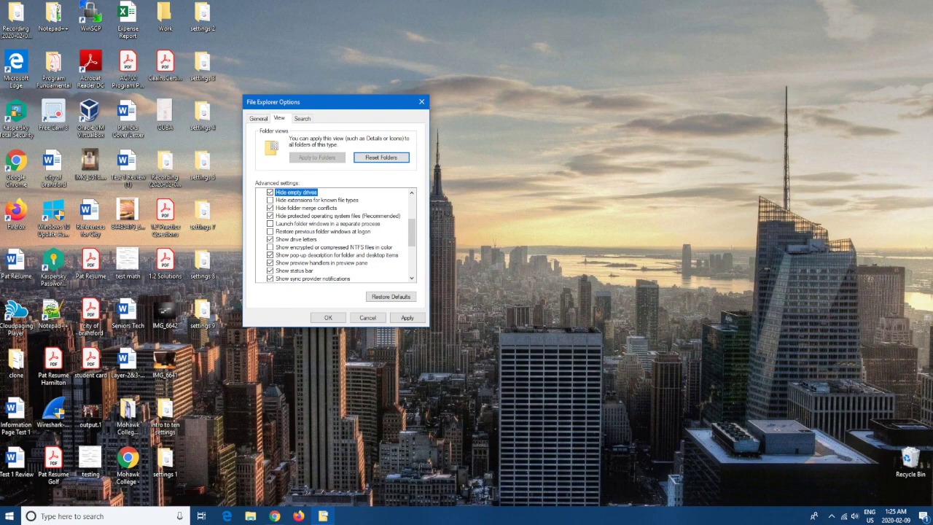
scroll(336, 235, down, 3)
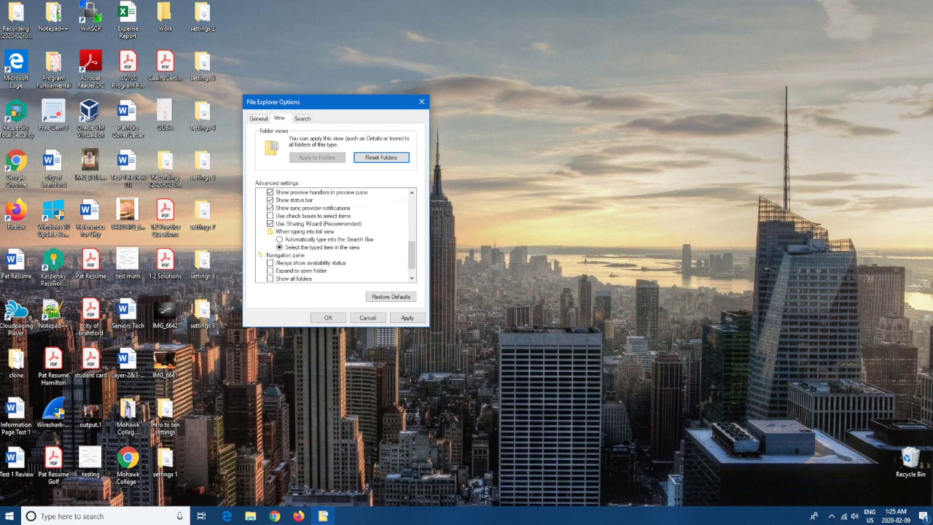
scroll(335, 235, up, 5)
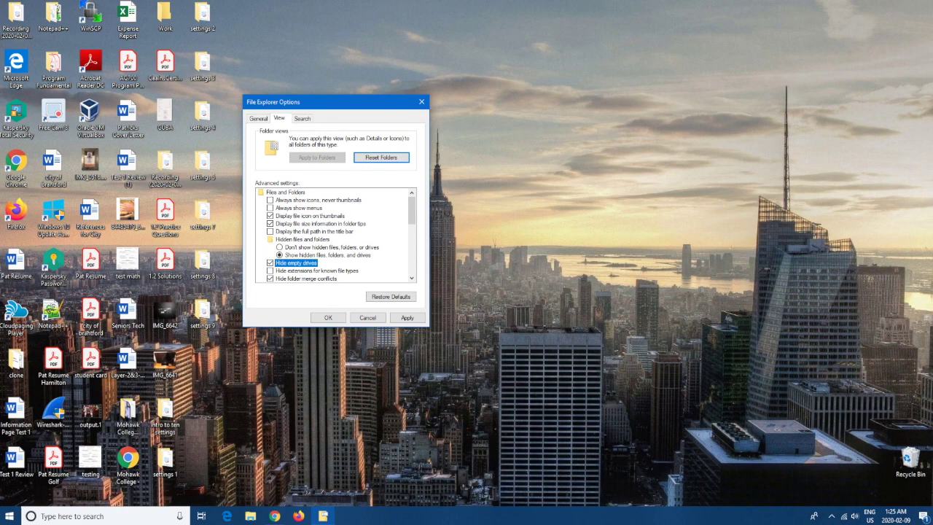
key(alt+a)
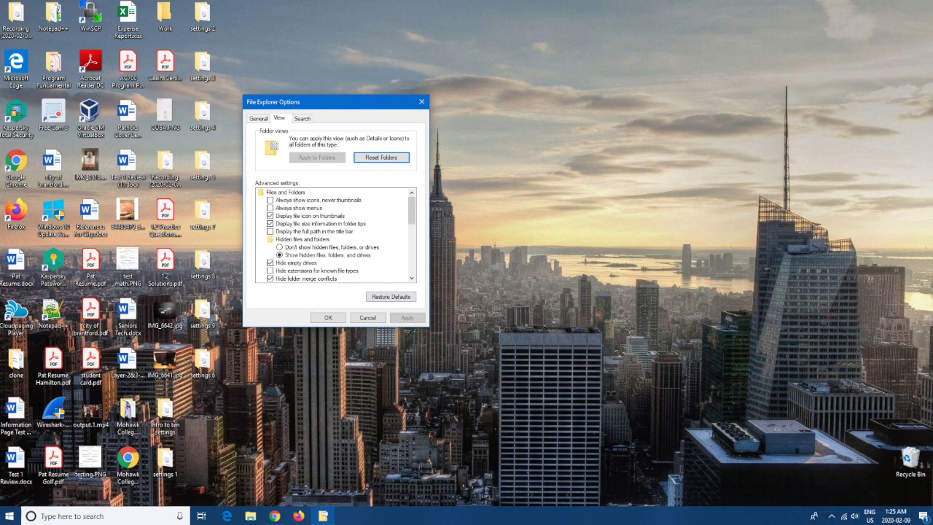
key(Escape)
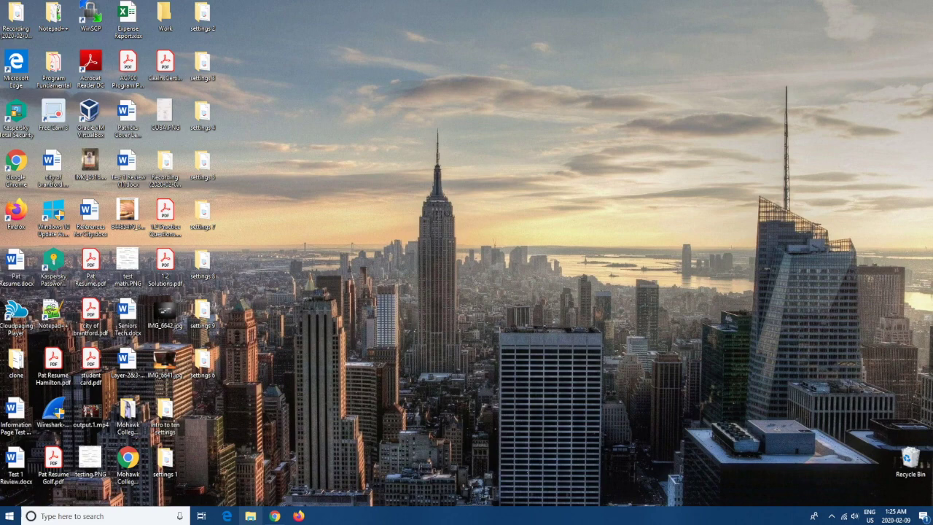
- Check the recent files in Quick access for visible file extensions in a new File Explorer window, and close it
key(super+e)
scroll(350, 372, down, 5)
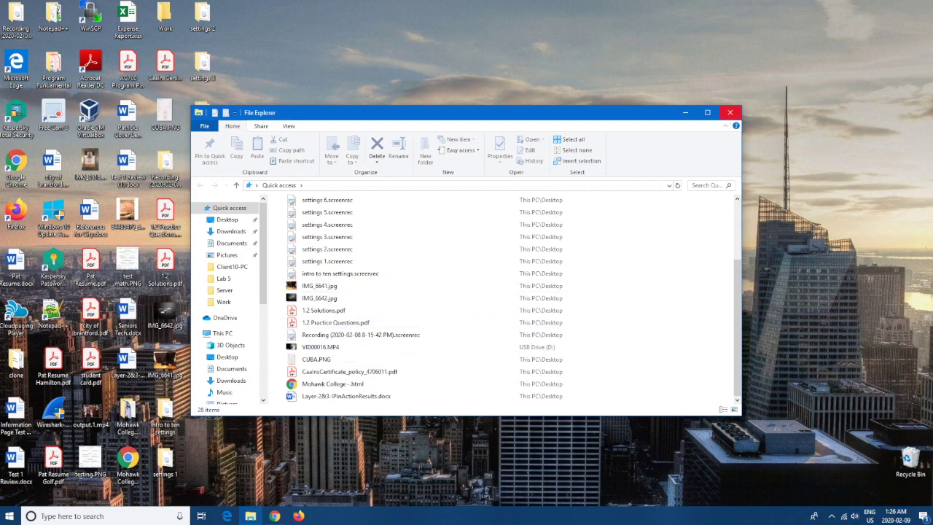
click(729, 112)
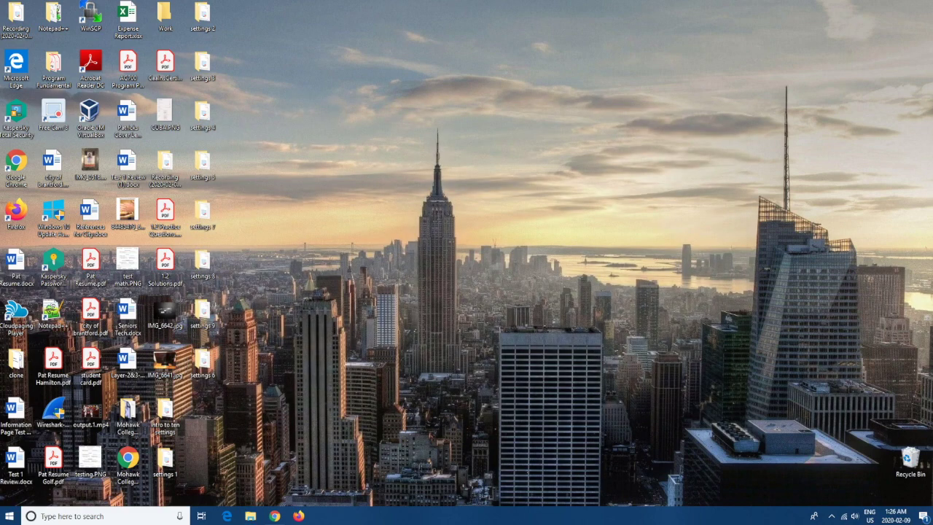